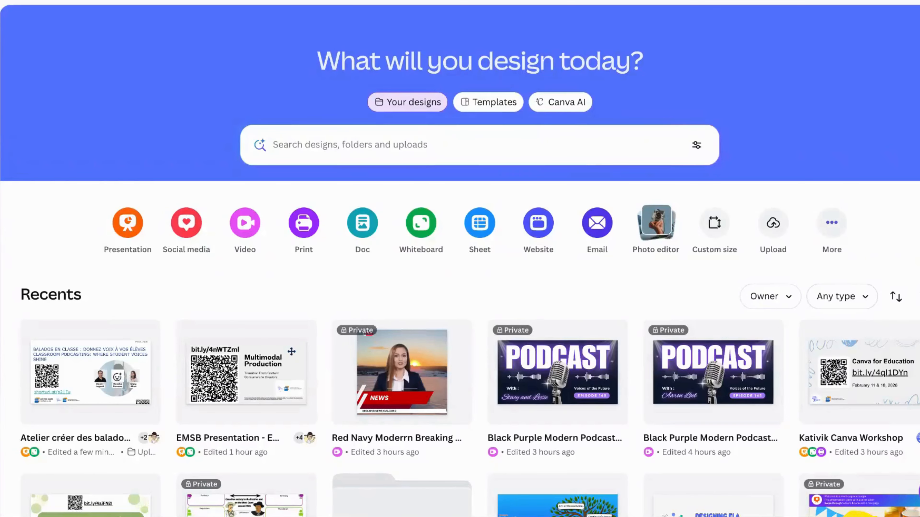
- Switch the Canva home page to the Templates tab to browse templates
click(464, 111)
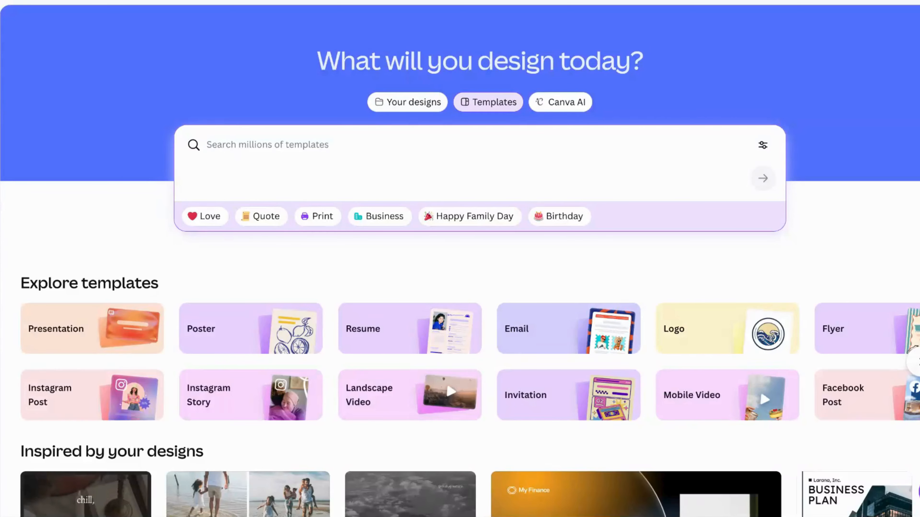
- Search templates for 'podcast videos' and preview the Black Purple Modern Podcast Video template
text(podcast videos)
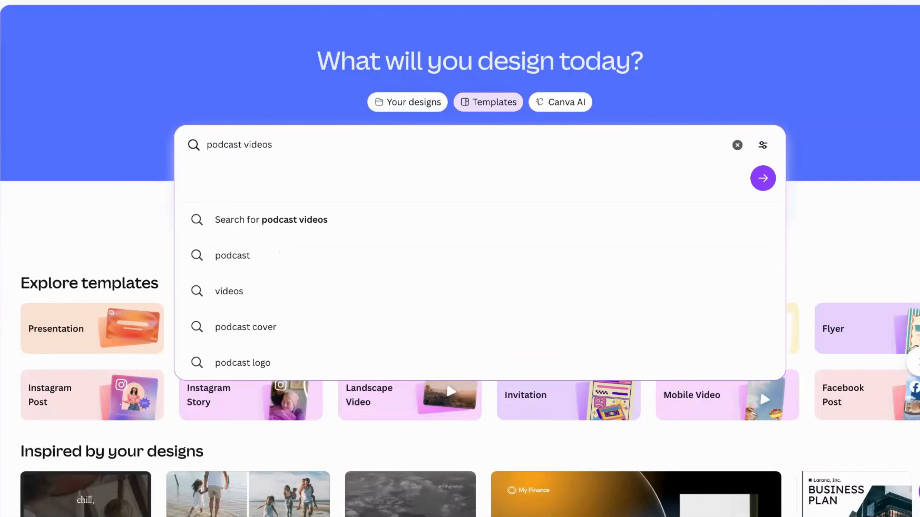
key(Return)
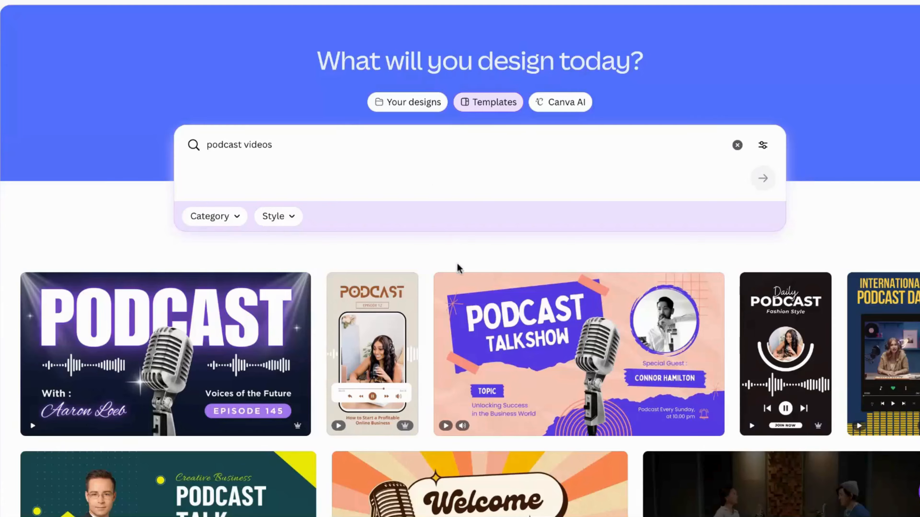
mouse_move(448, 307)
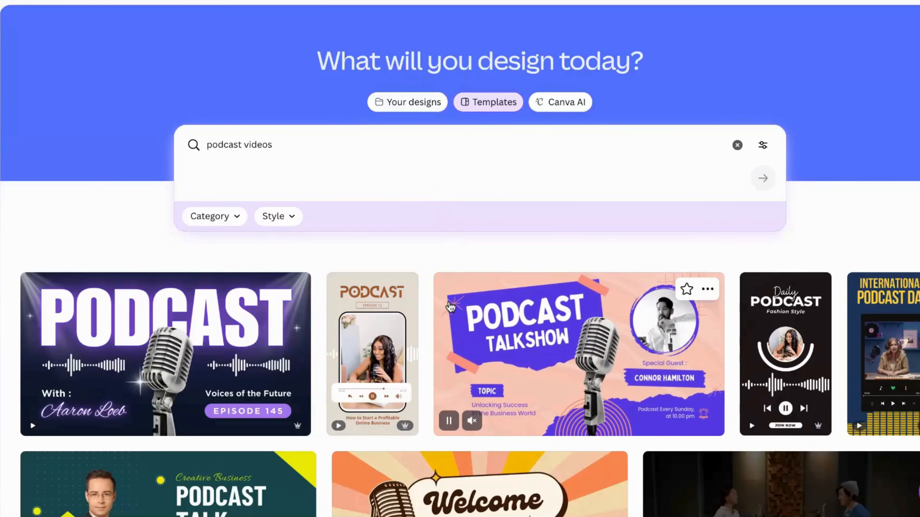
mouse_move(137, 395)
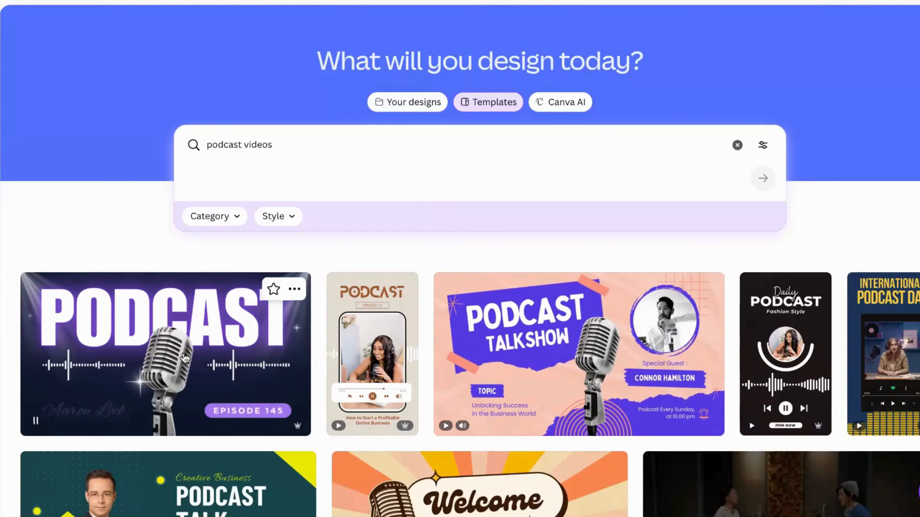
click(184, 358)
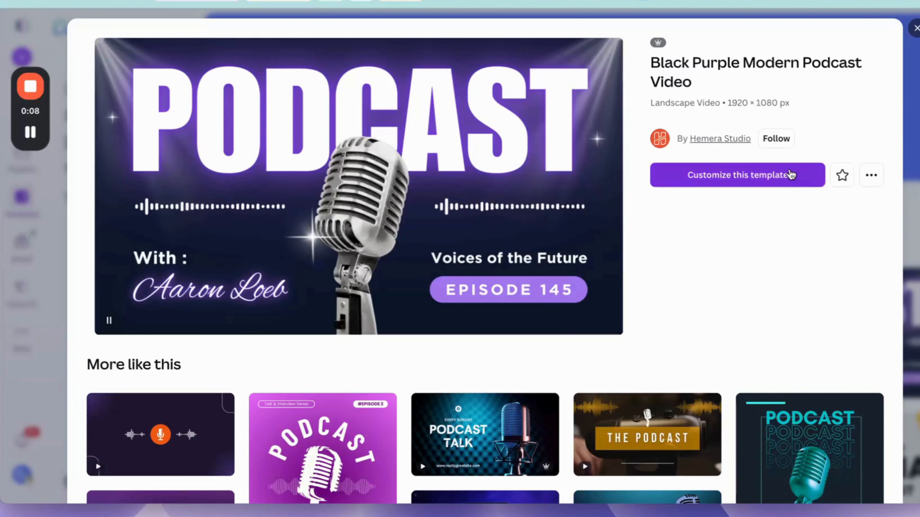
- Customize the template and select the host-name and 'With :' text to remove the host credit
click(786, 175)
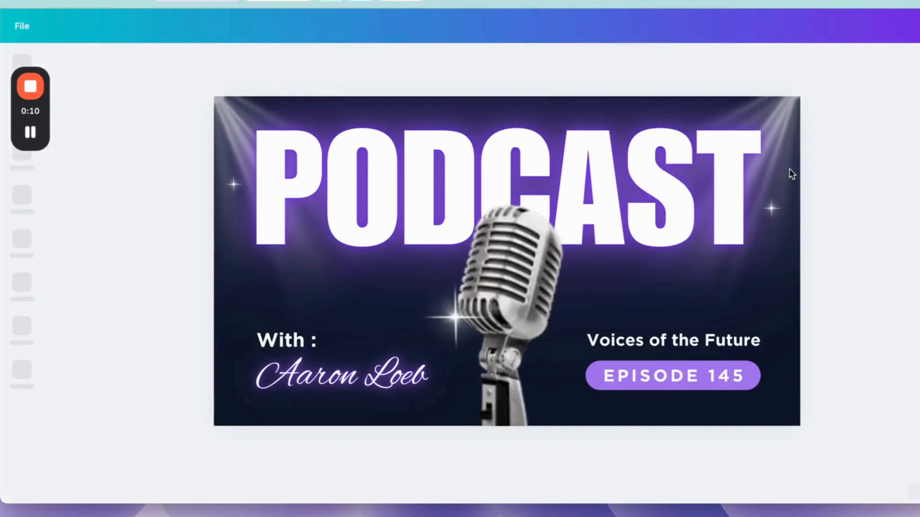
click(313, 381)
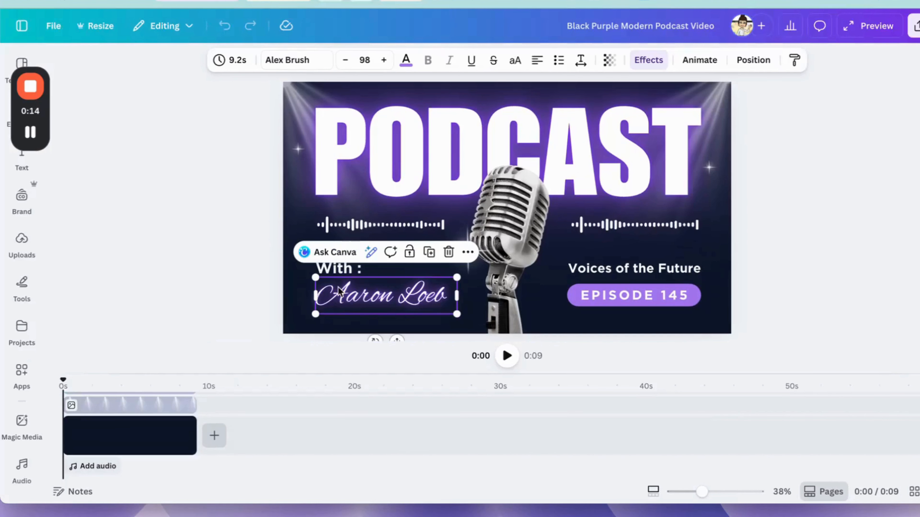
click(336, 272)
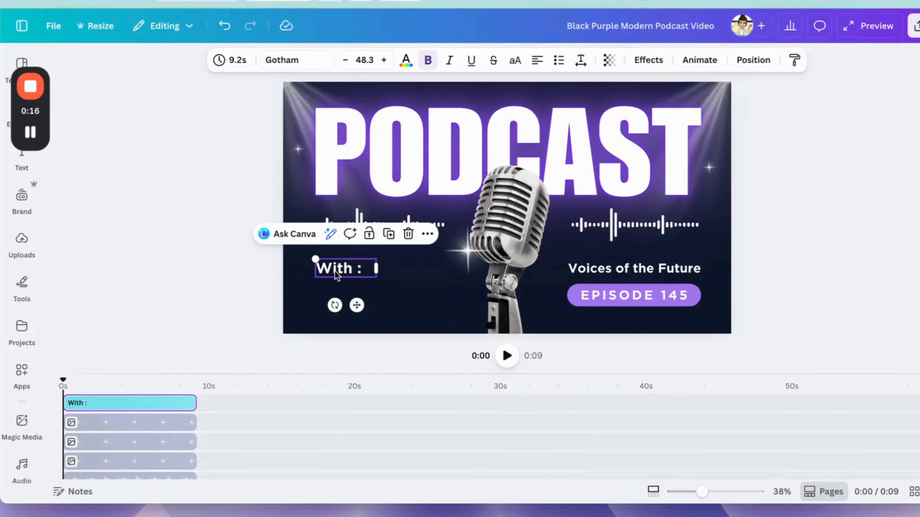
- Change the episode badge from EPISODE 145 to EPISODE 1
click(685, 297)
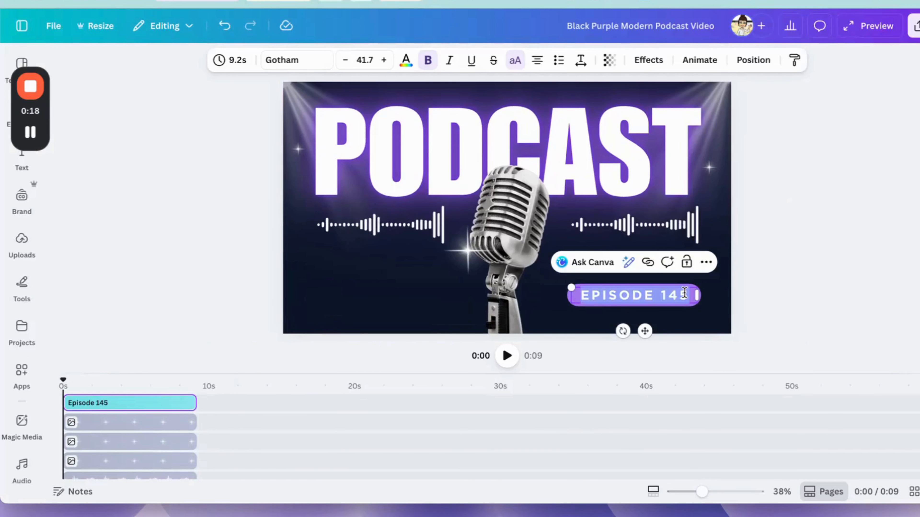
double_click(676, 294)
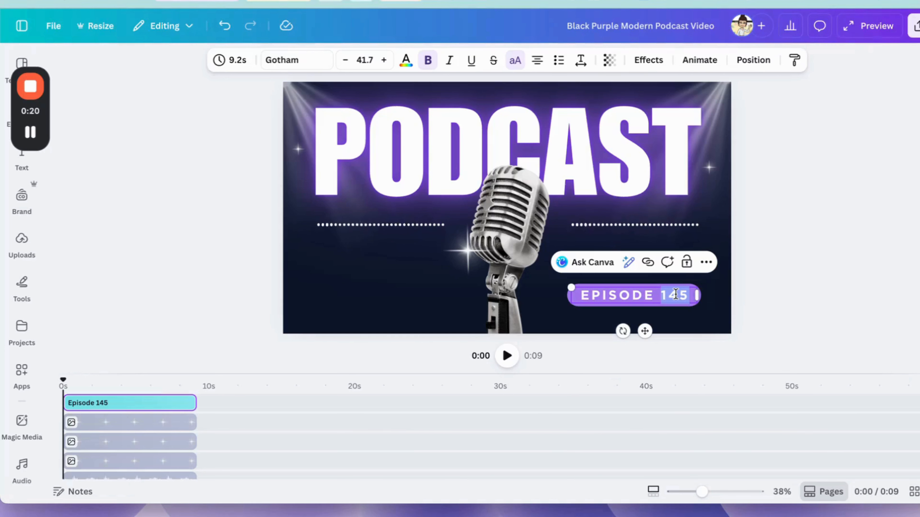
key(BackSpace)
text(1)
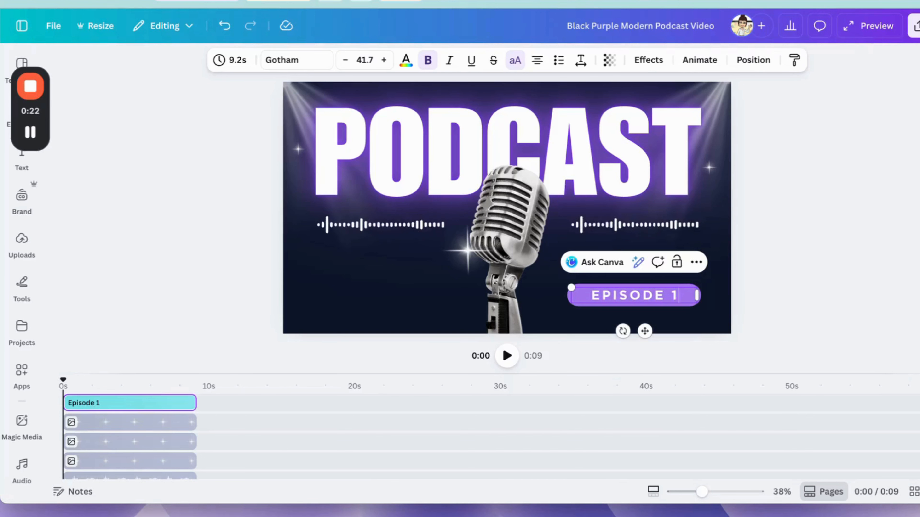
click(432, 280)
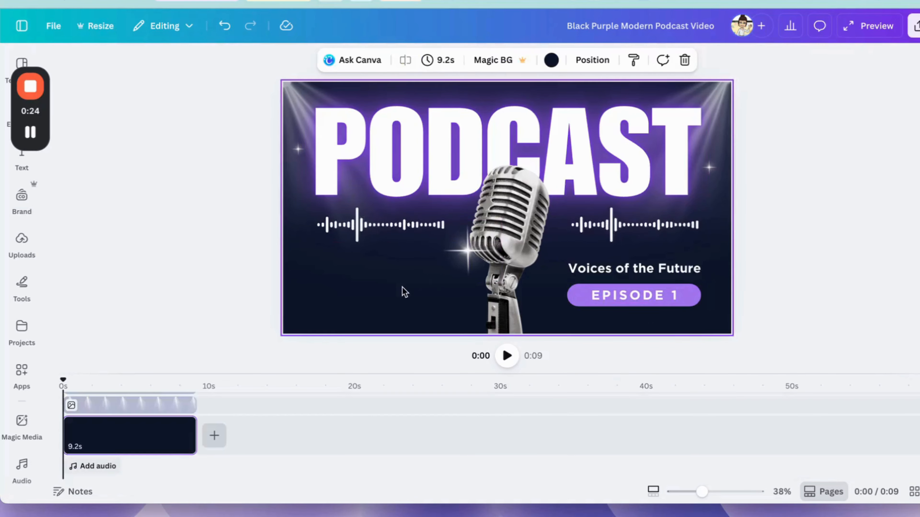
- Turn the page background Pastel purple
click(551, 60)
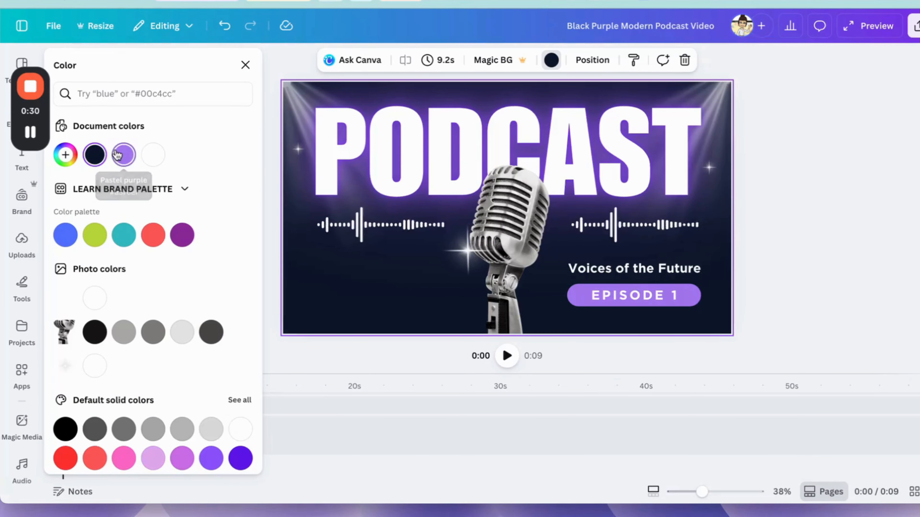
click(123, 154)
click(786, 271)
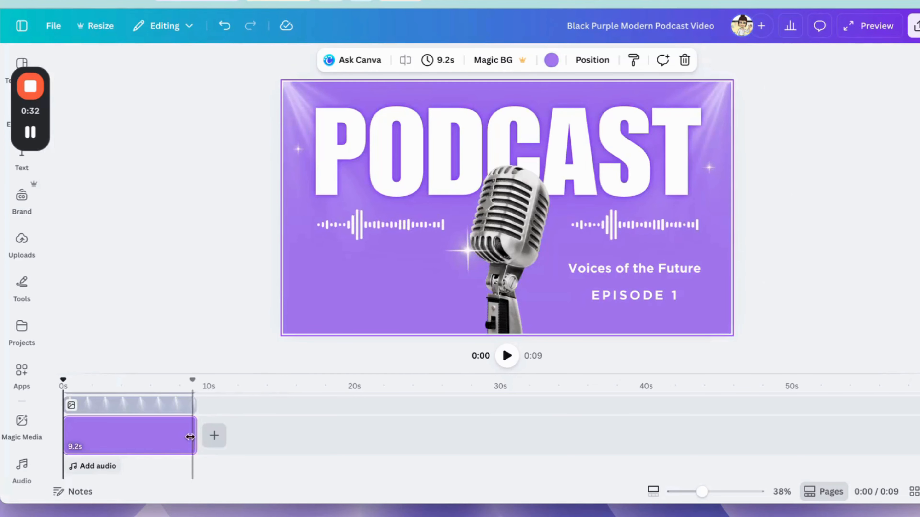
- Enlarge the timeline so every layer track is visible
drag(411, 376, 417, 227)
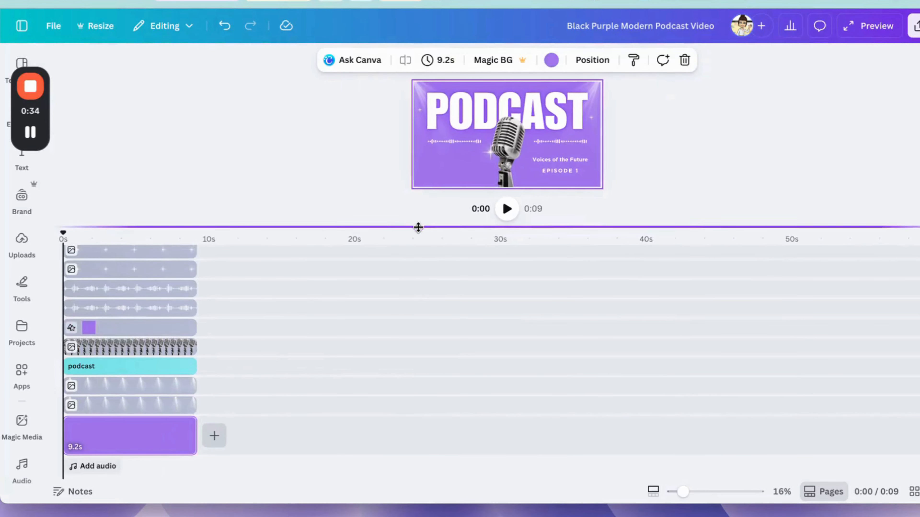
scroll(107, 347, down, 3)
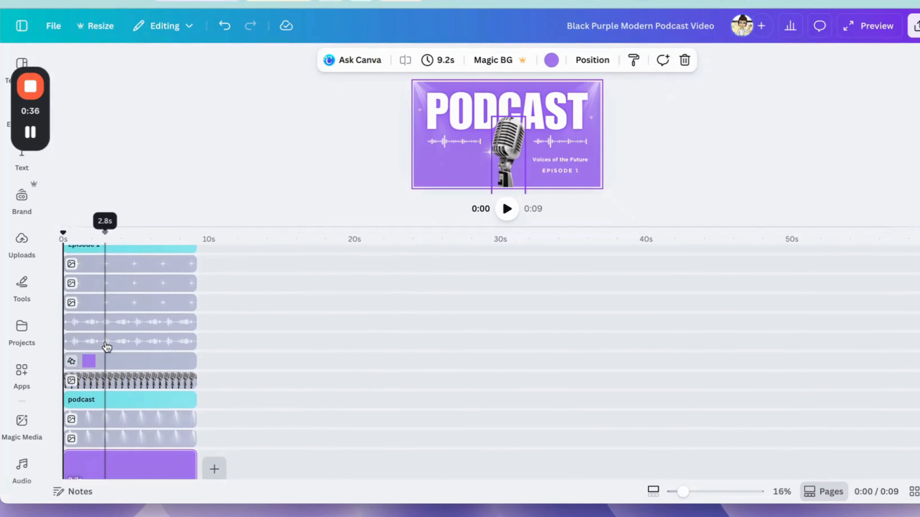
scroll(106, 347, up, 3)
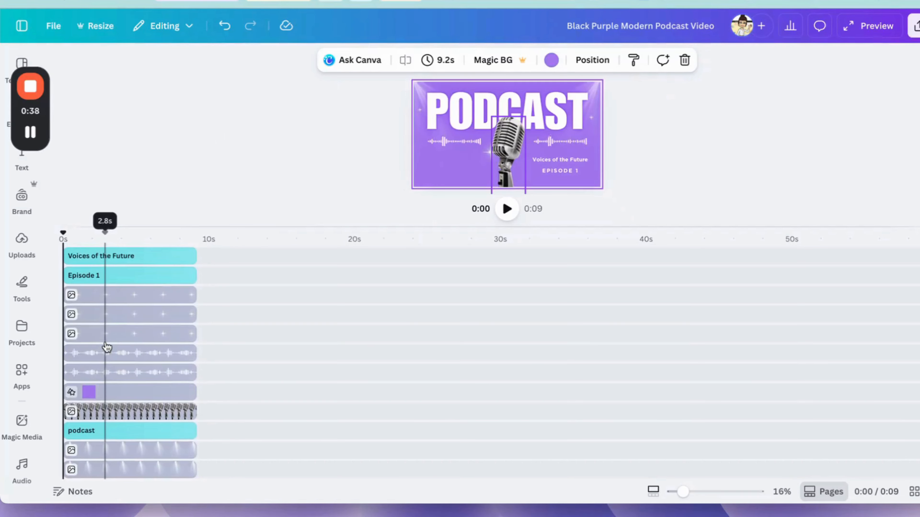
scroll(107, 347, down, 1)
scroll(107, 347, down, 1)
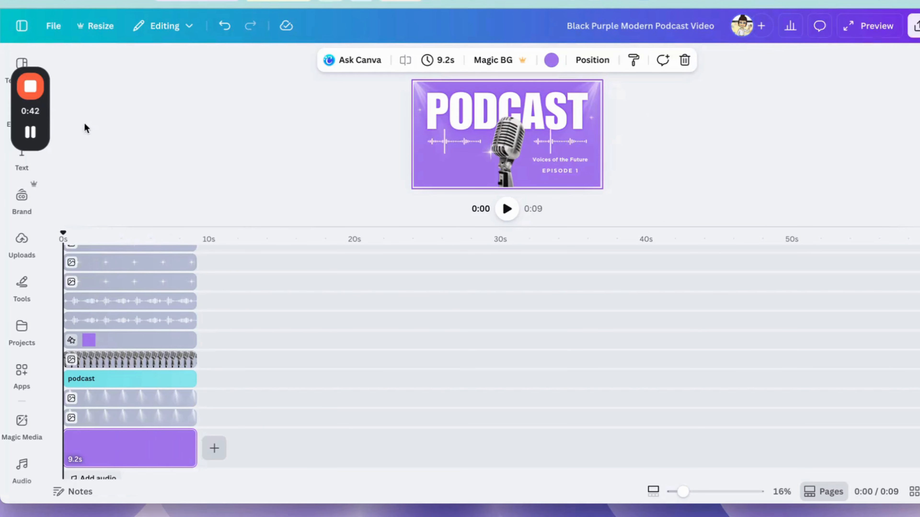
drag(46, 101, 919, 125)
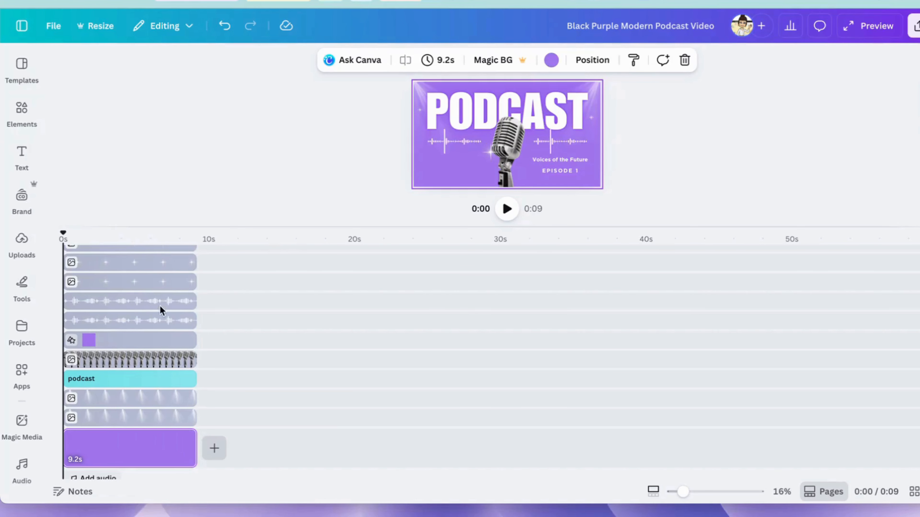
scroll(160, 308, up, 2)
scroll(160, 306, down, 3)
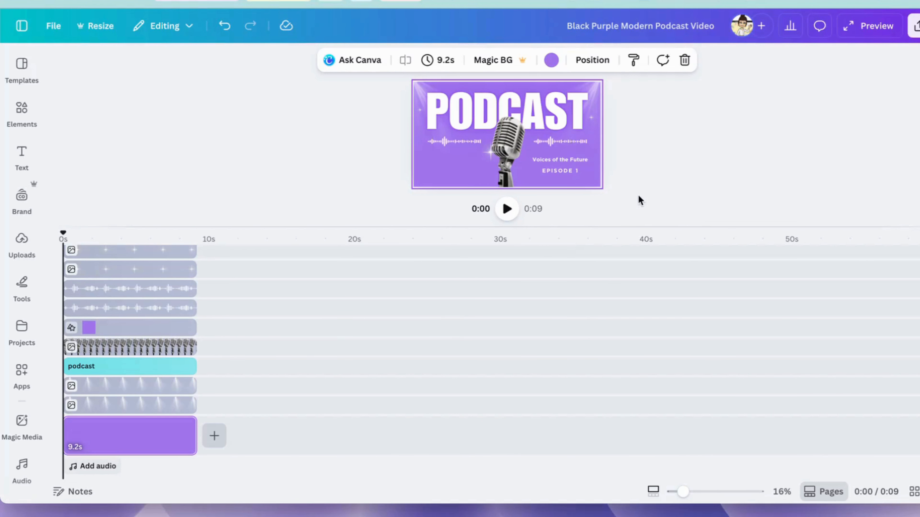
- Select every element on the page and group them together
click(469, 161)
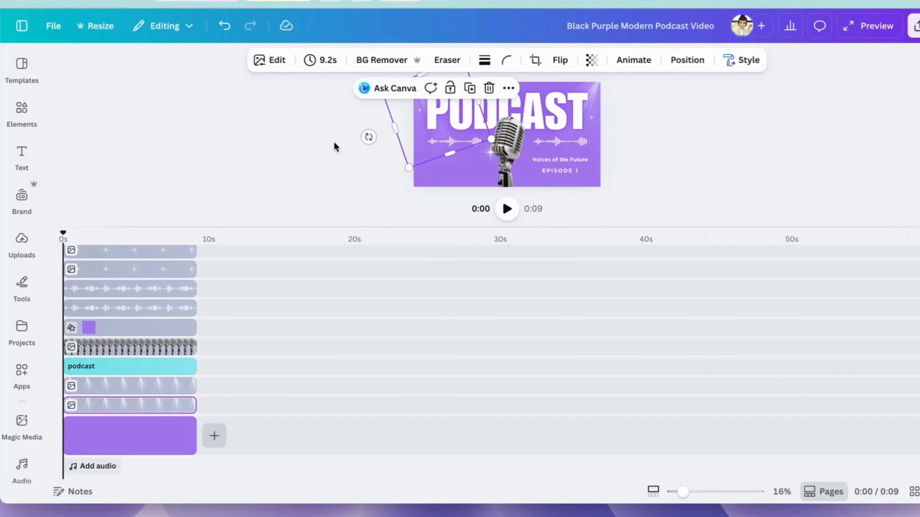
click(370, 107)
drag(404, 75, 608, 190)
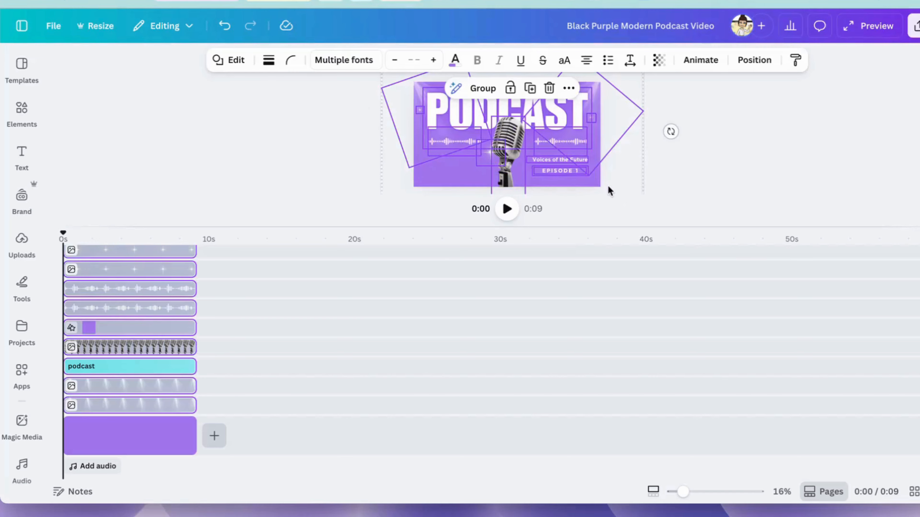
click(480, 88)
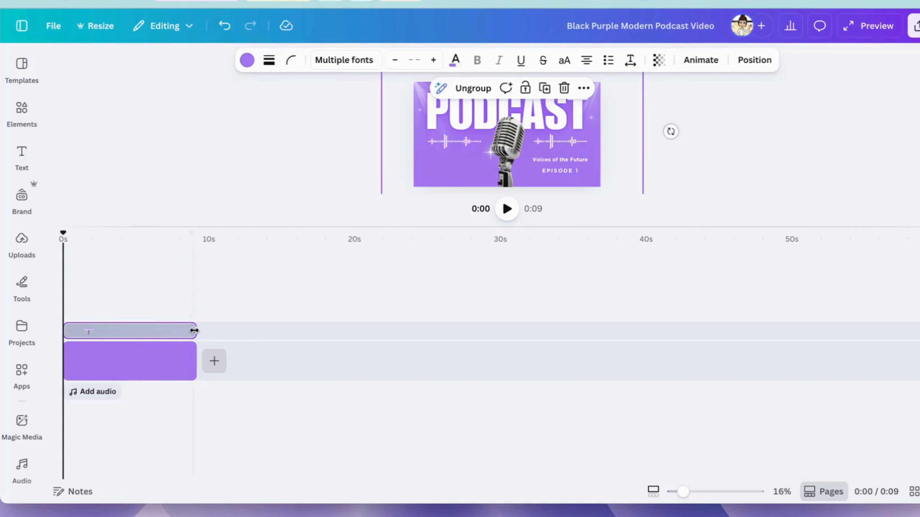
- Lengthen the page and the design group to 20.8 seconds
drag(195, 329, 247, 330)
drag(194, 367, 367, 364)
drag(245, 329, 366, 324)
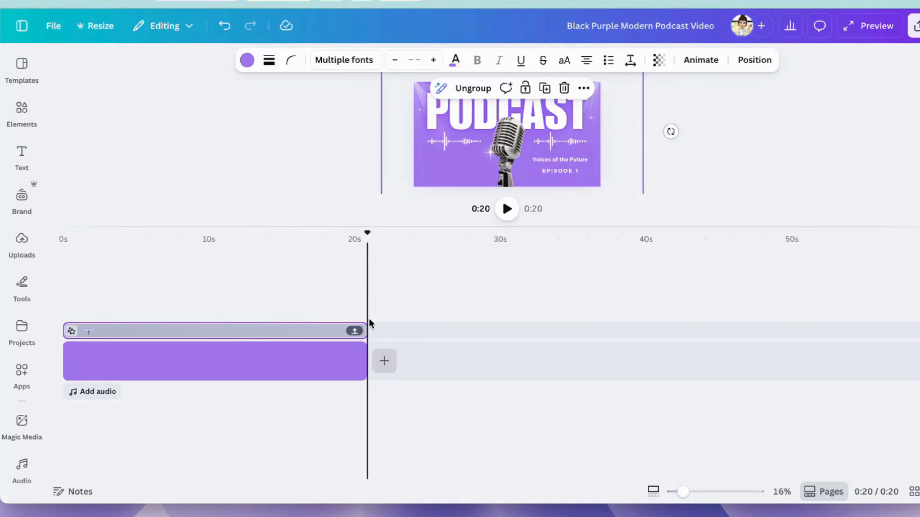
click(319, 458)
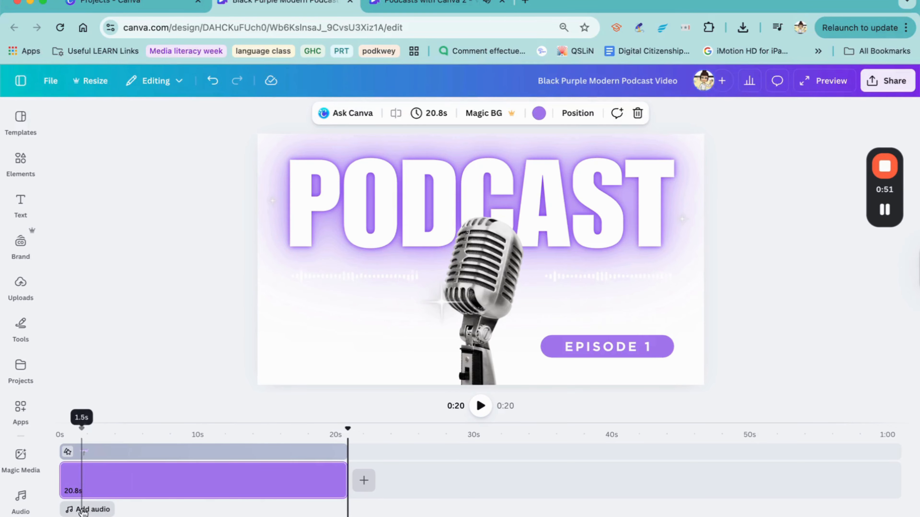
- Dock the Audio panel with voiceover, AI voice and recent tracks beside the design
click(109, 510)
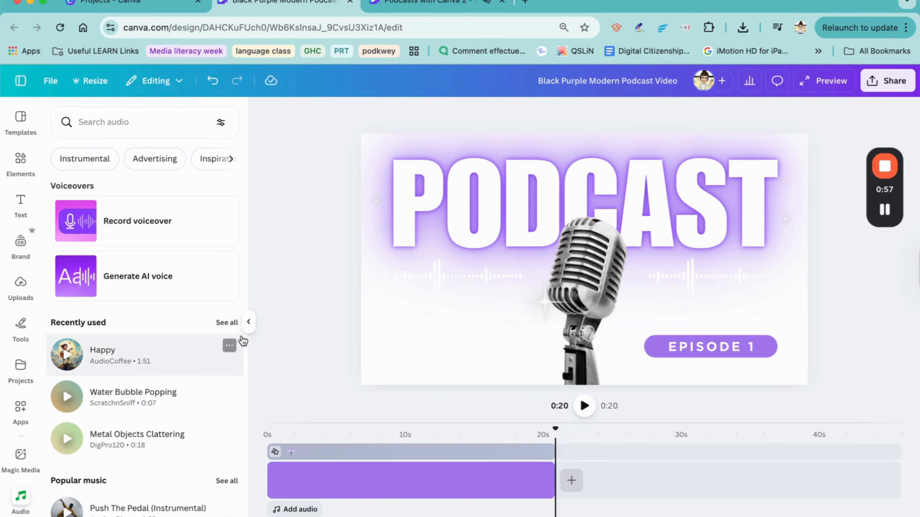
click(248, 324)
mouse_move(24, 514)
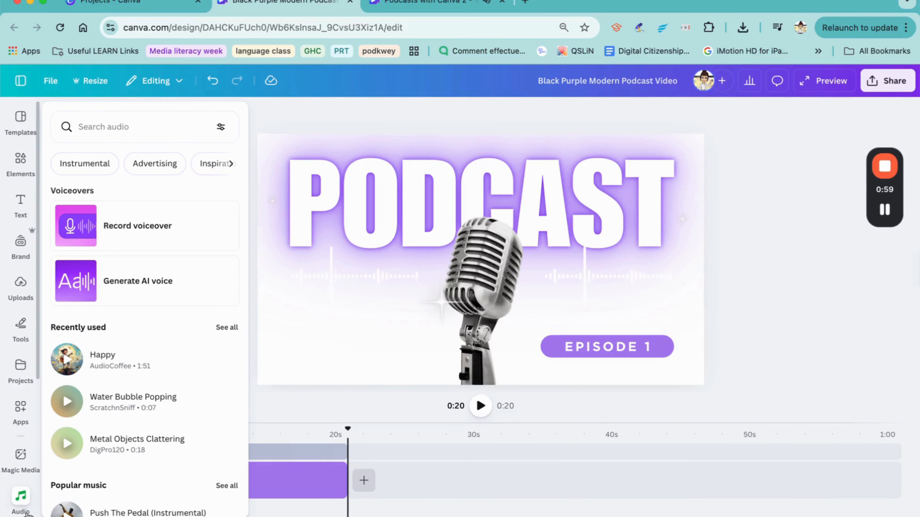
click(22, 504)
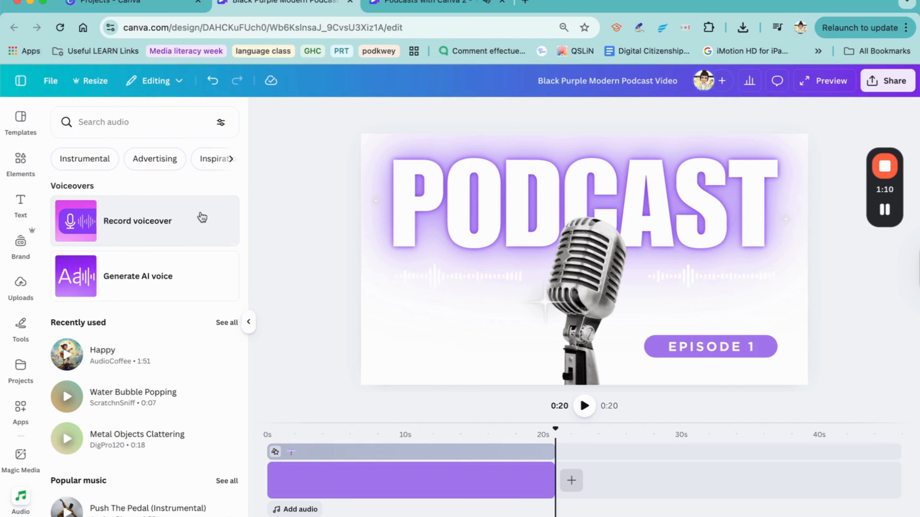
- Start an AI voice with the text 'Hi! I hope you like my podcast'
click(209, 280)
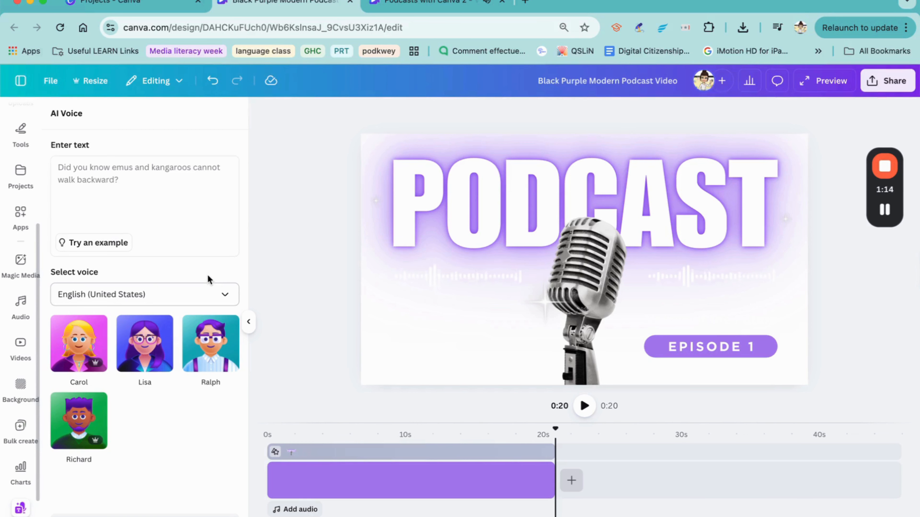
click(198, 205)
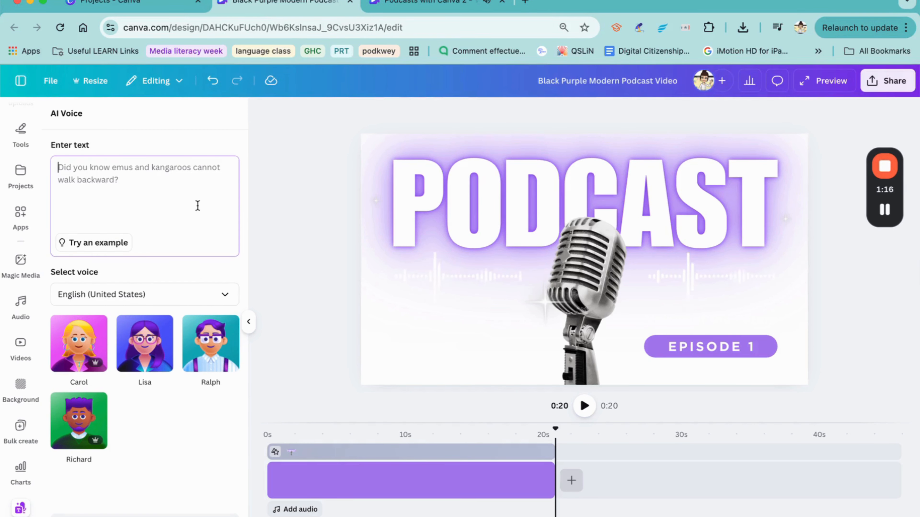
text(Hi! I  hope you like my pod)
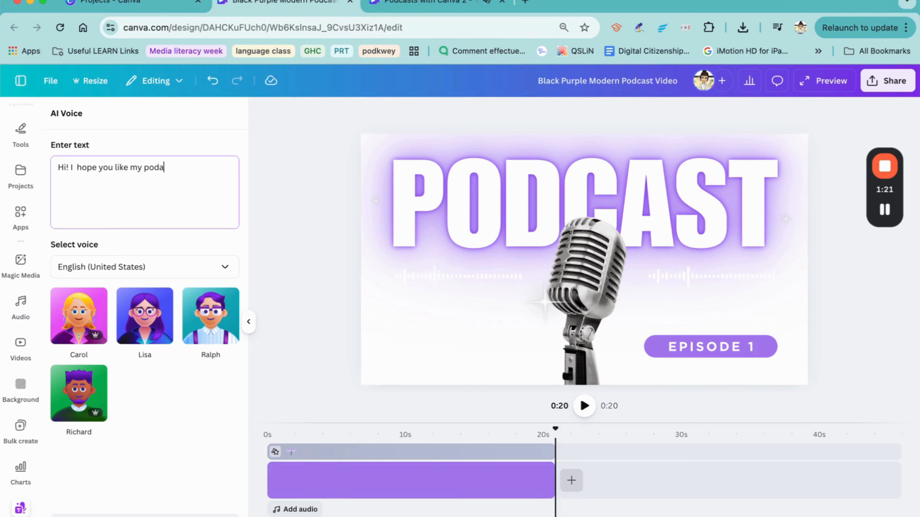
text(cast!)
- Set up a voiceover recording using the MacBook Pro Microphone
click(309, 509)
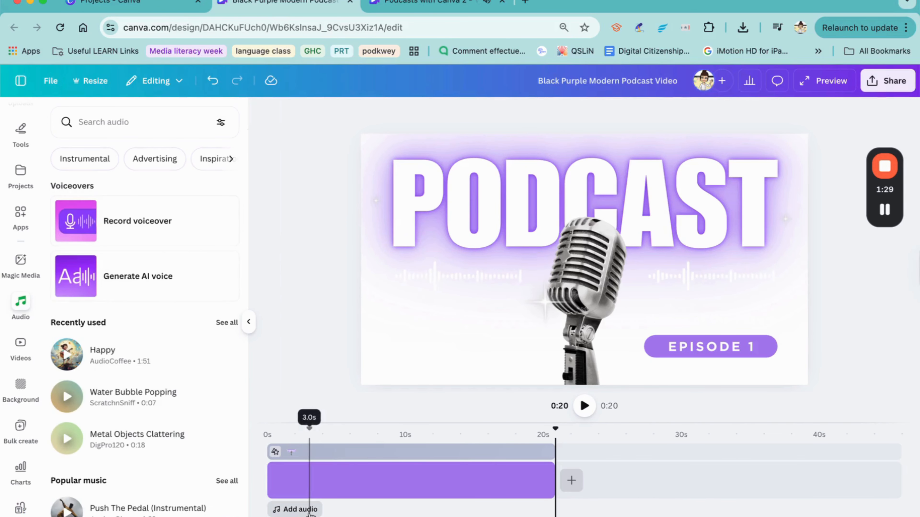
click(180, 226)
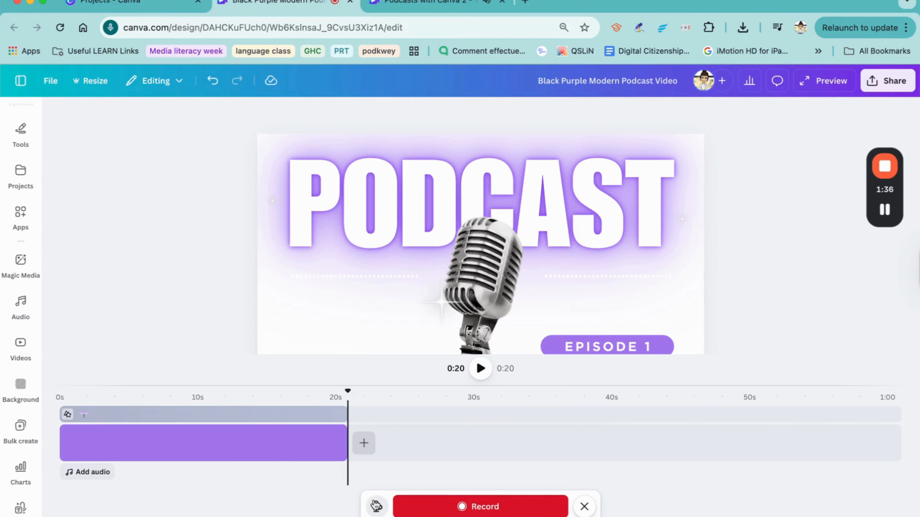
click(375, 506)
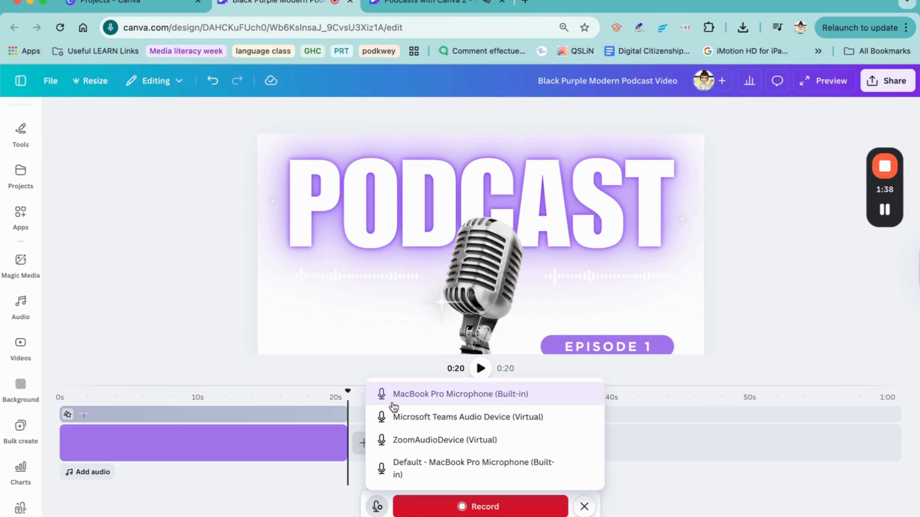
click(376, 507)
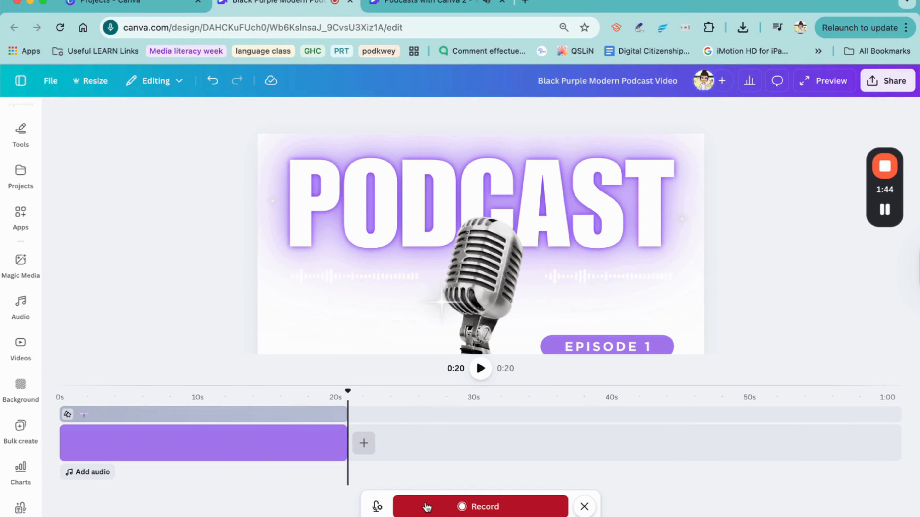
- Record a roughly 14-second voiceover and keep it on the timeline
click(441, 508)
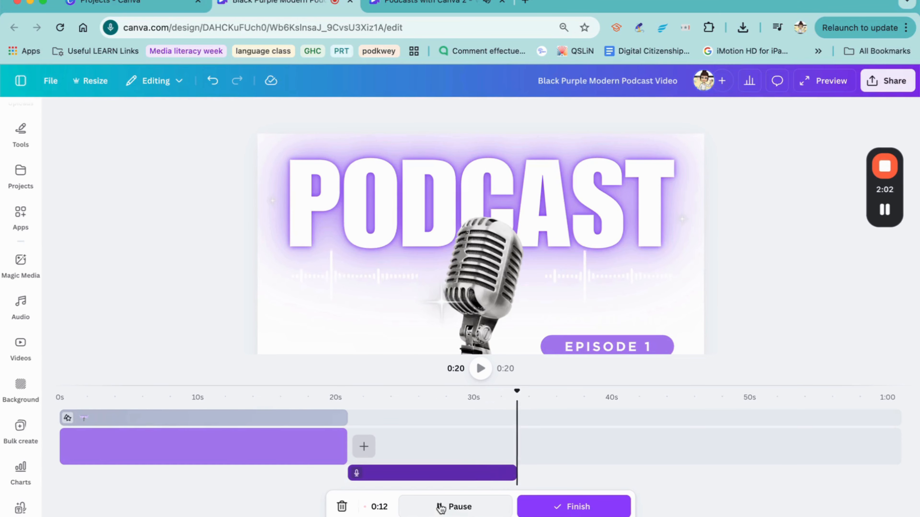
click(555, 509)
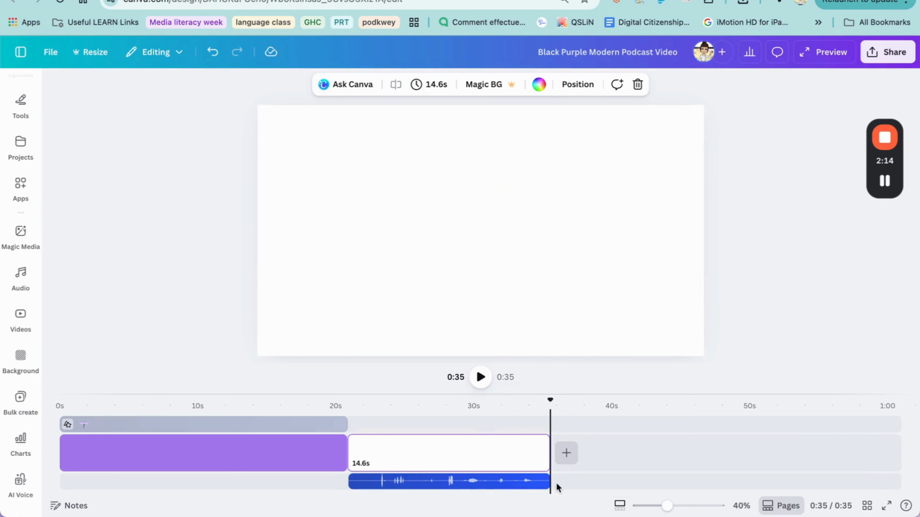
- Move the voiceover under the title page at about 4.6 s and delete the blank second page
drag(489, 488, 263, 472)
click(431, 469)
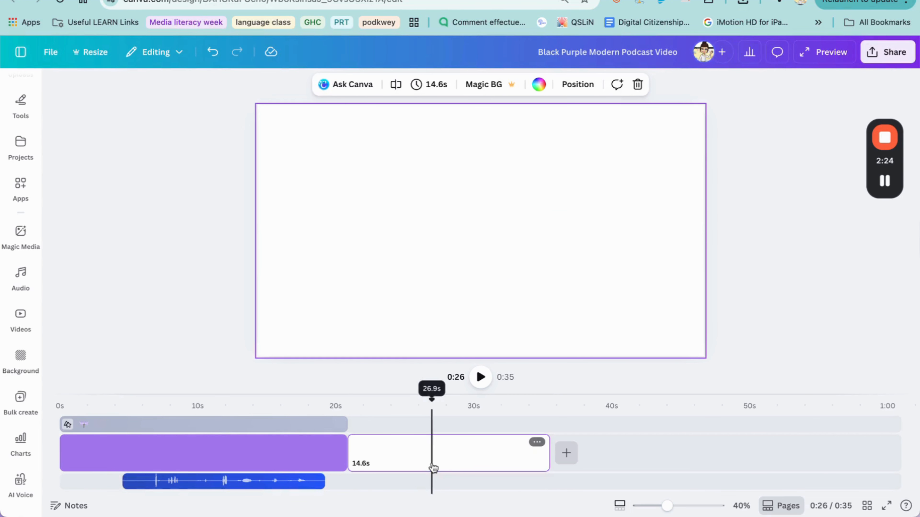
key(Delete)
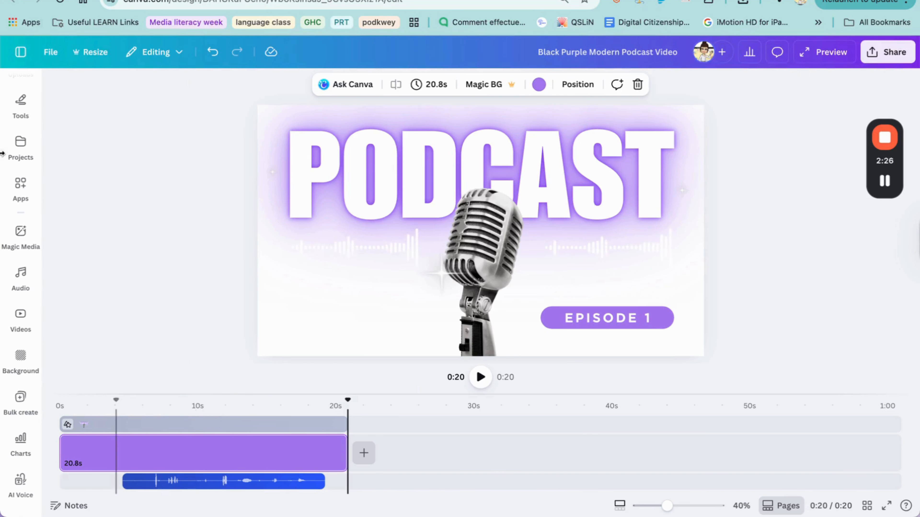
scroll(29, 216, up, 5)
scroll(29, 215, up, 2)
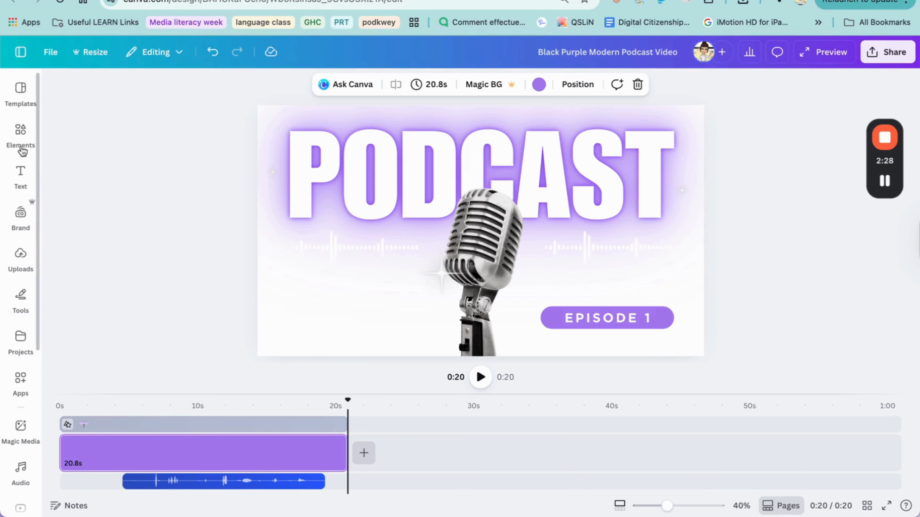
- Browse the audio category in Elements and try dragging the Happy track onto the timeline
click(21, 136)
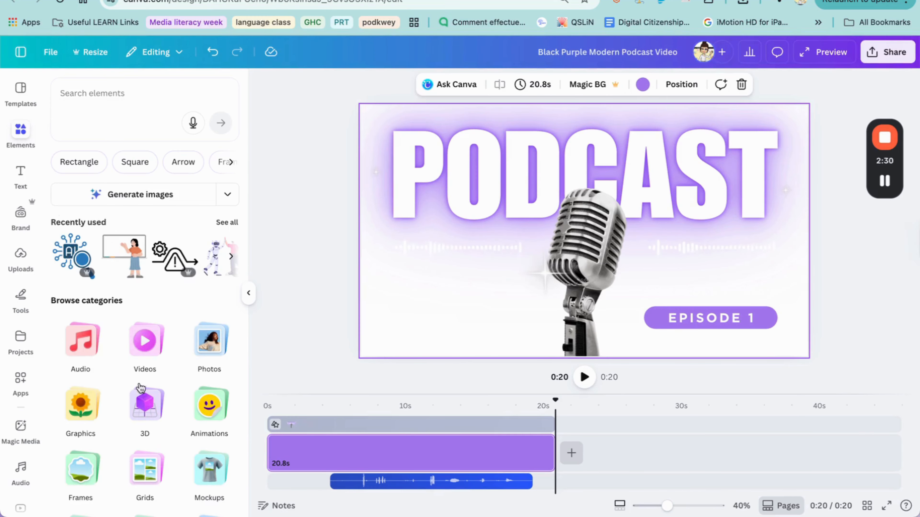
click(88, 336)
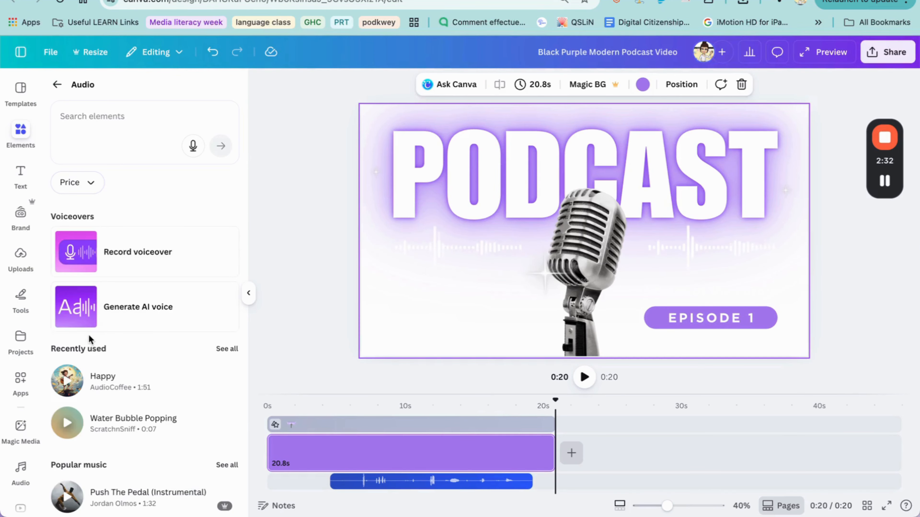
scroll(88, 335, down, 2)
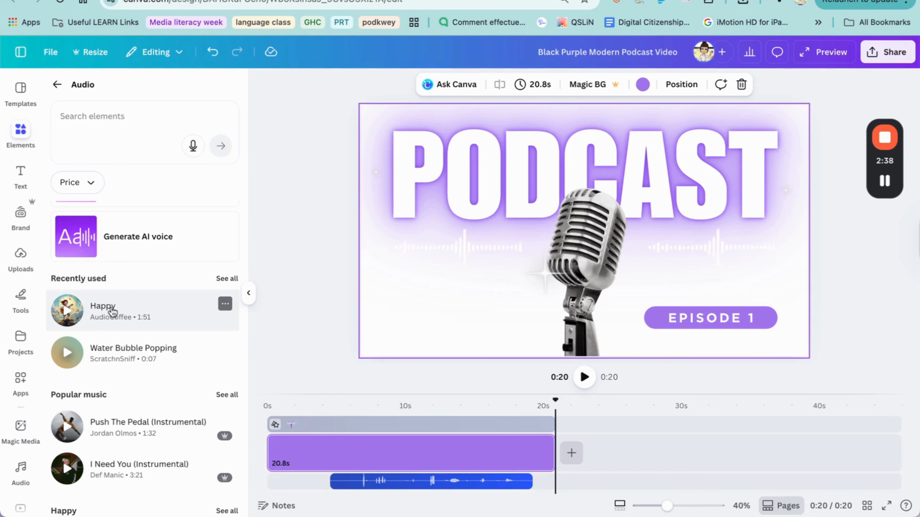
mouse_move(112, 311)
mouse_down()
mouse_move(113, 295)
mouse_move(115, 307)
mouse_up()
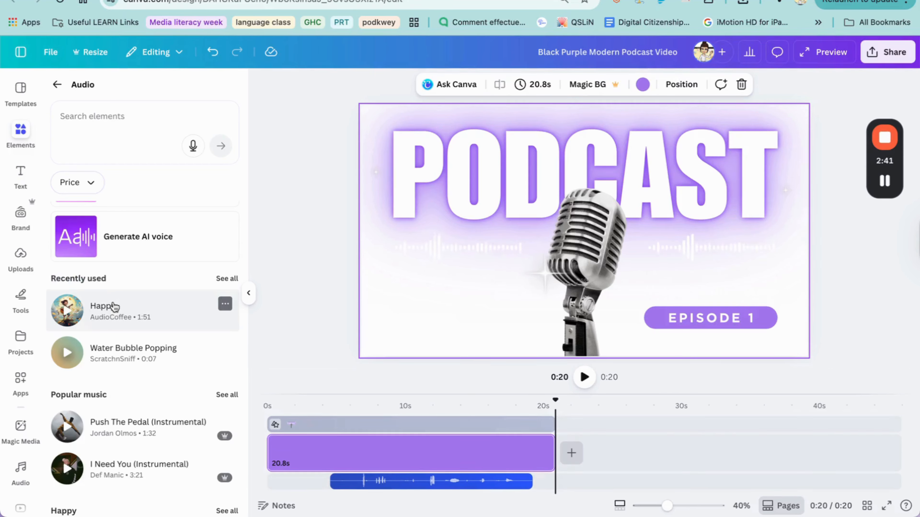
- From the full Recently used list, place the 1:51 Happy track on the timeline and rewind
click(232, 282)
scroll(175, 410, down, 4)
scroll(175, 410, up, 4)
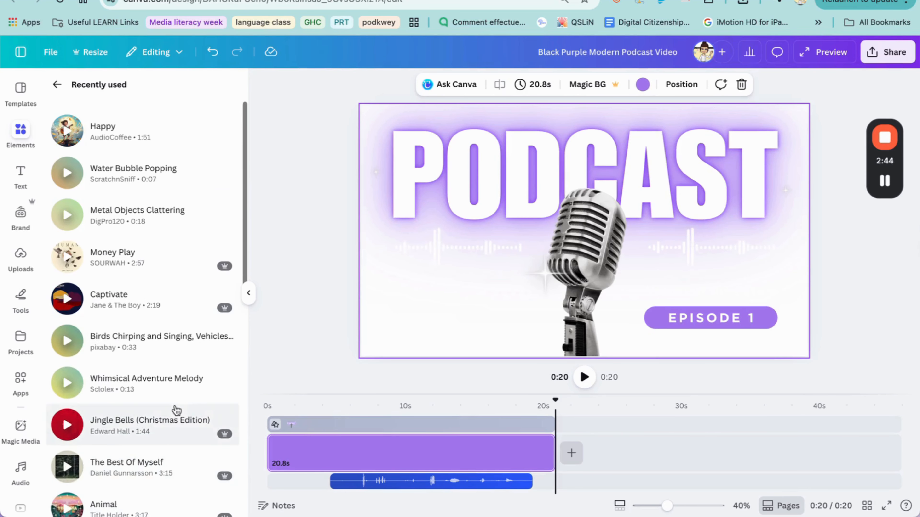
click(125, 139)
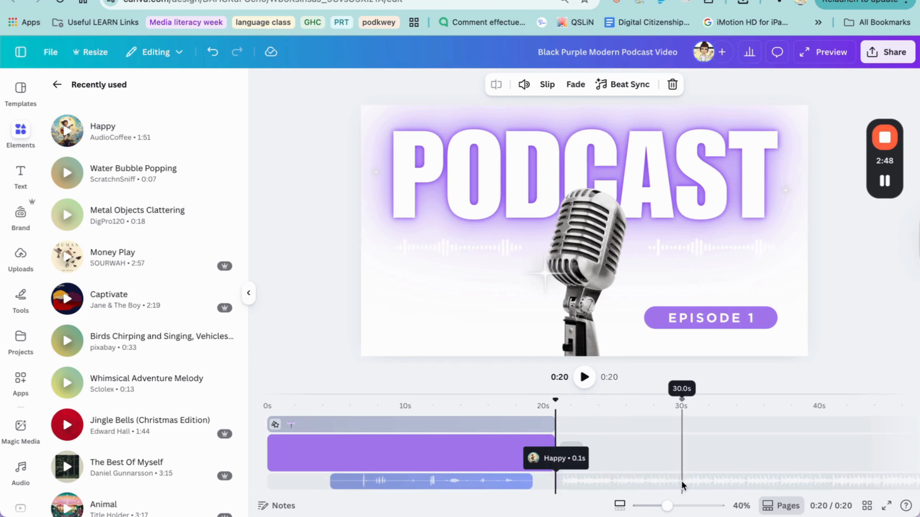
drag(681, 482, 666, 481)
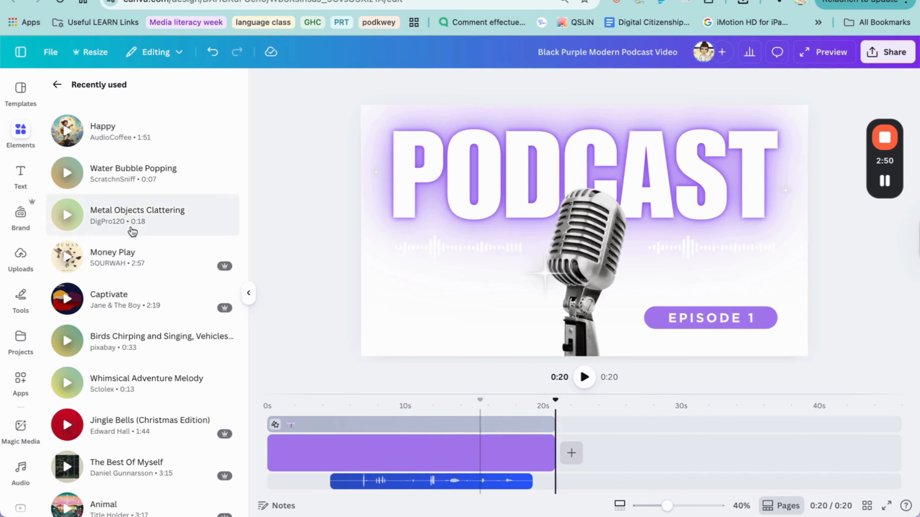
click(116, 135)
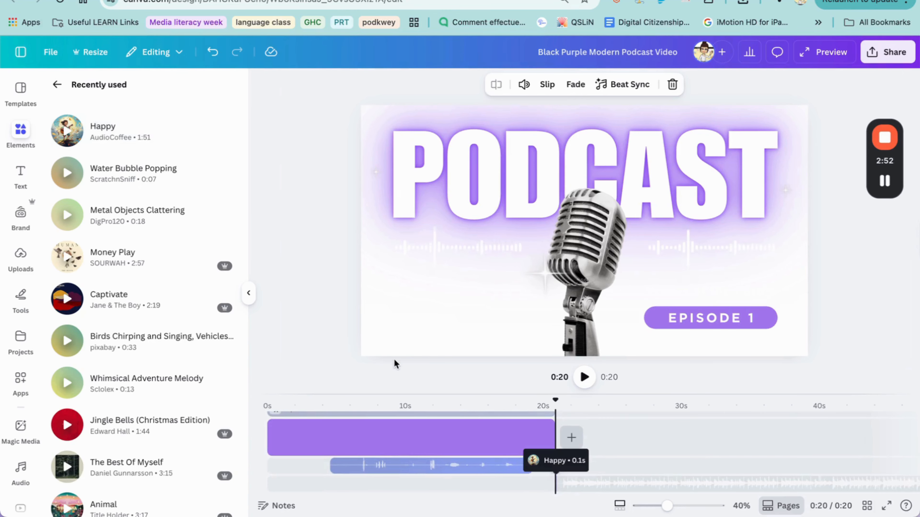
click(626, 488)
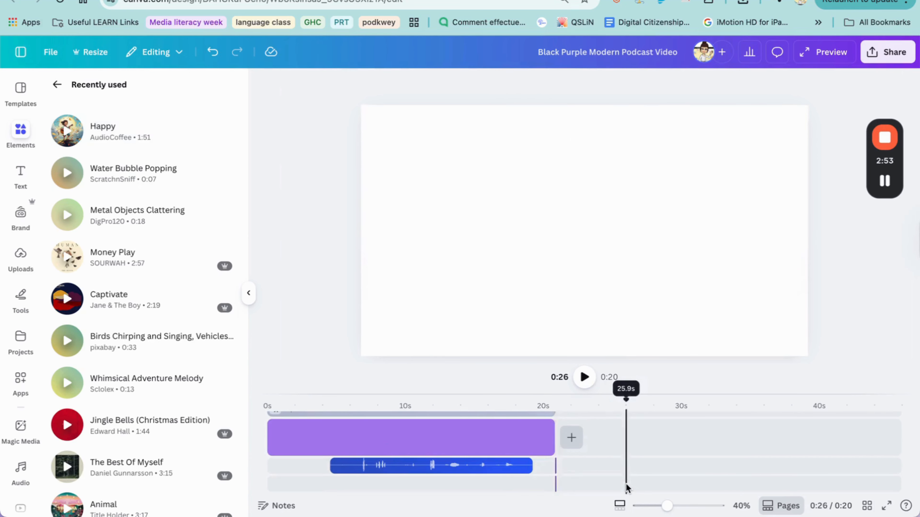
click(271, 475)
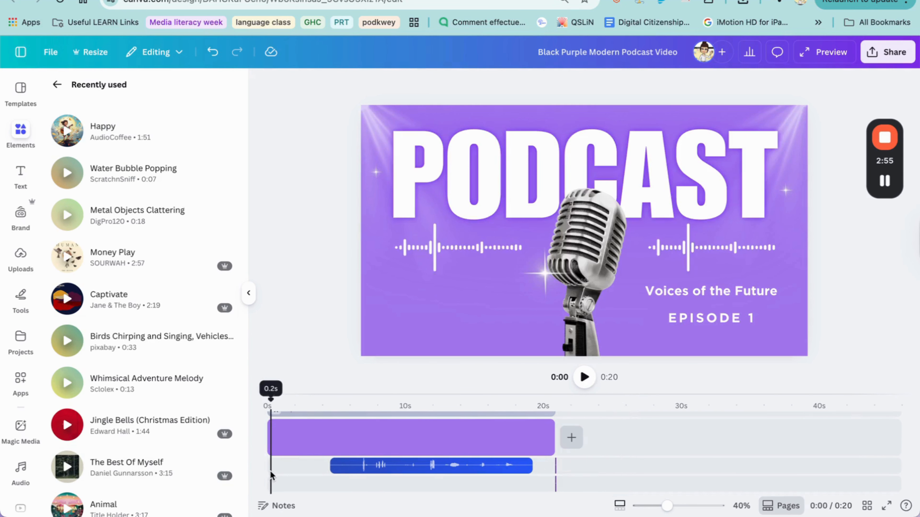
- Add the Happy track, reposition it, and stretch the video and artwork layers to 23.7 seconds
click(102, 129)
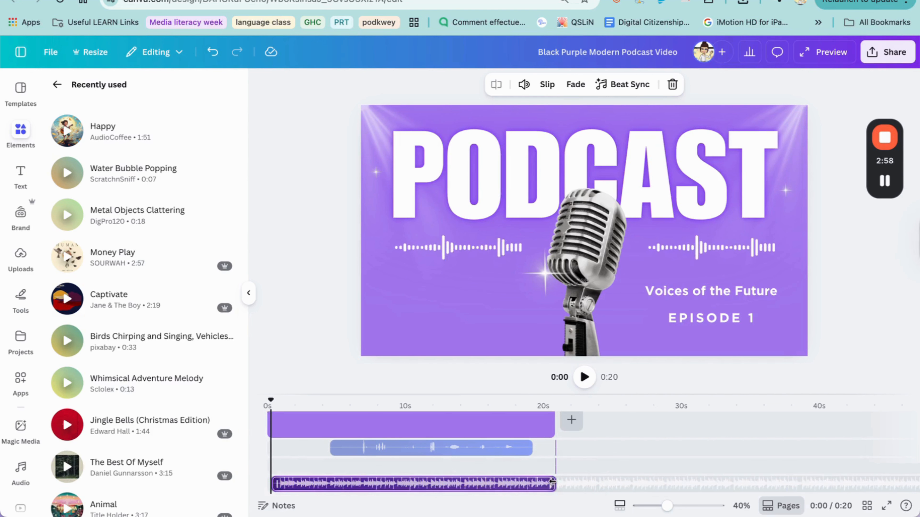
drag(471, 467, 561, 479)
drag(557, 437, 594, 421)
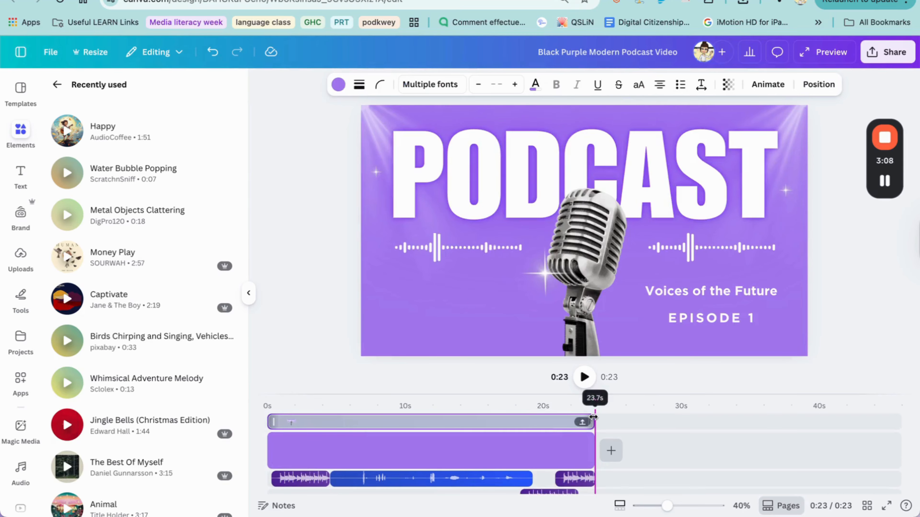
click(580, 479)
- Delete the bottom-row Happy clip and re-drop it after the voice recording
click(580, 481)
click(578, 479)
key(Delete)
drag(552, 488, 563, 487)
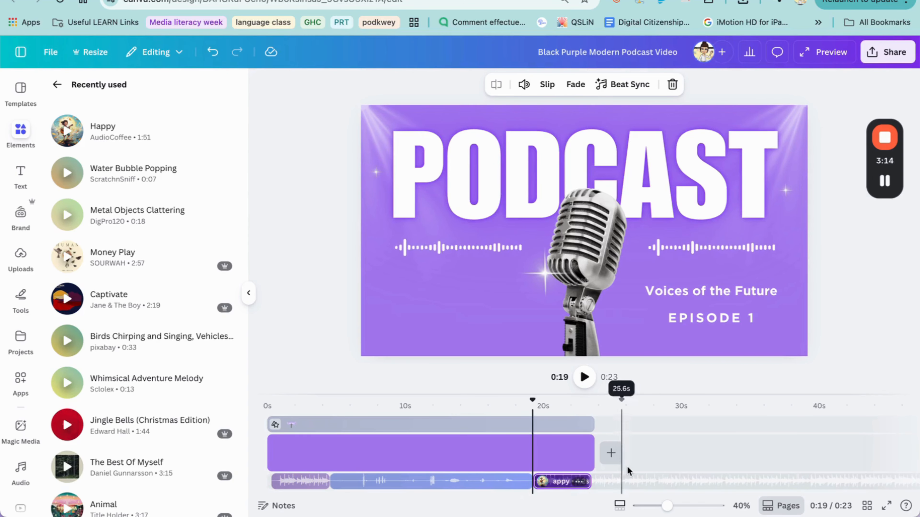
click(649, 447)
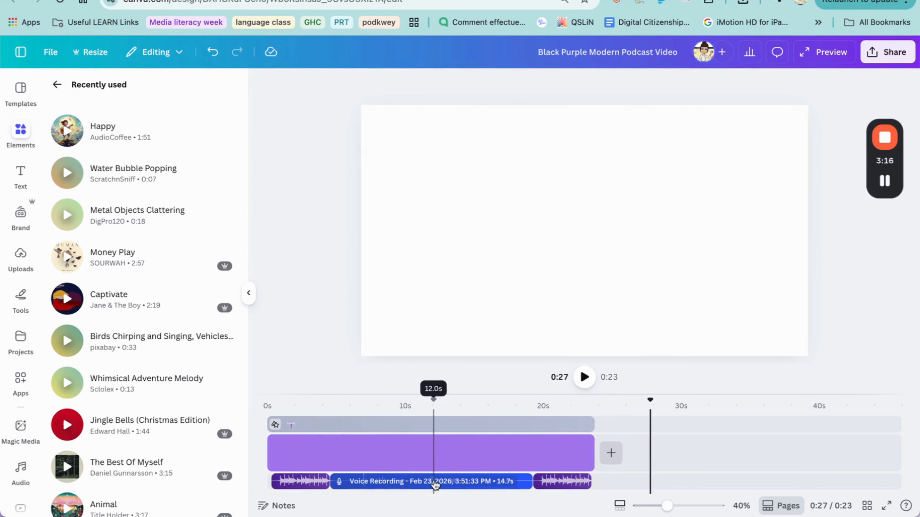
click(313, 484)
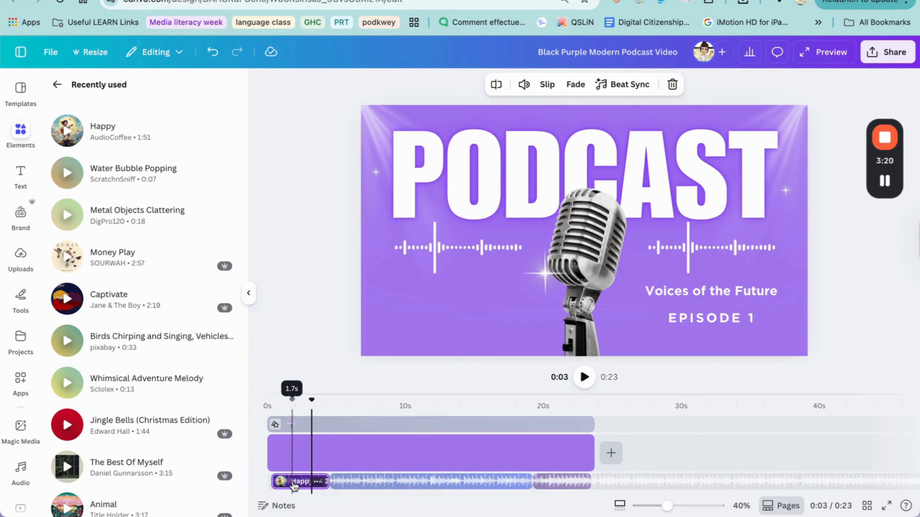
- Give the opening Happy clip a 0.2 s fade in and fade out, and lower its volume to 5
click(575, 87)
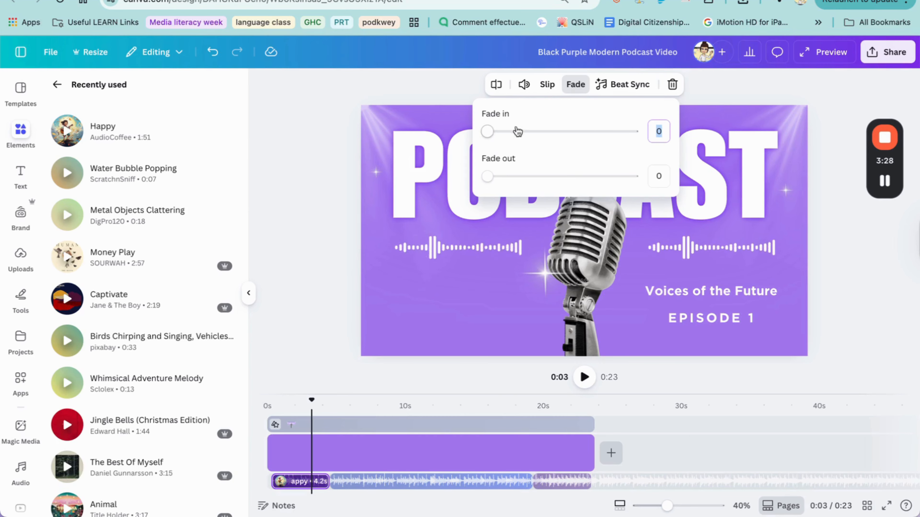
drag(488, 137, 498, 138)
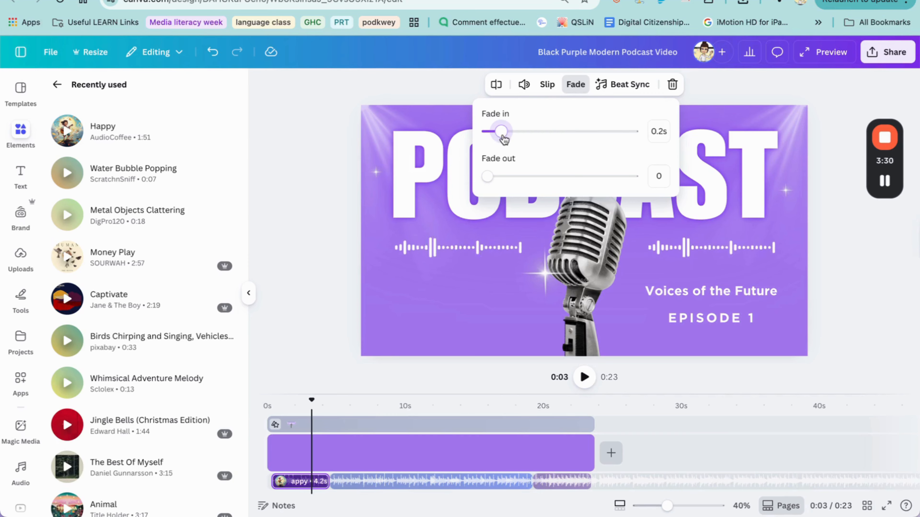
drag(489, 185, 502, 183)
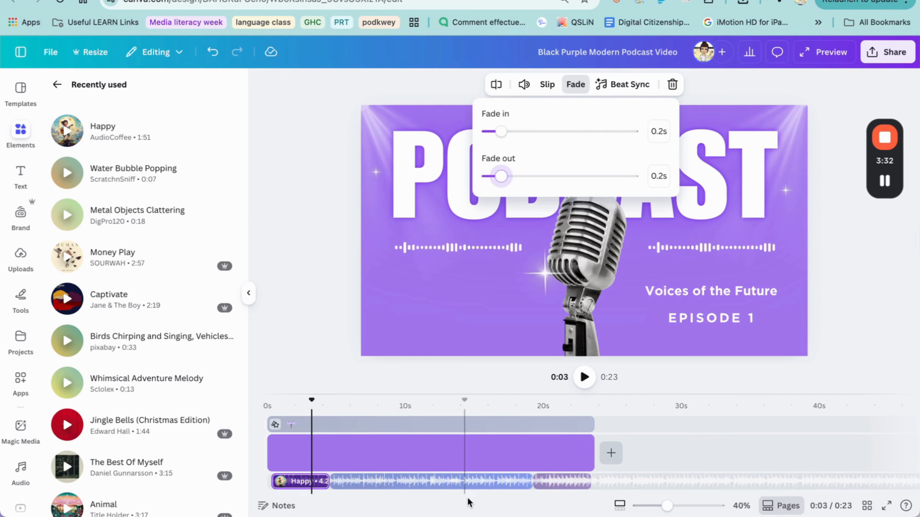
click(523, 85)
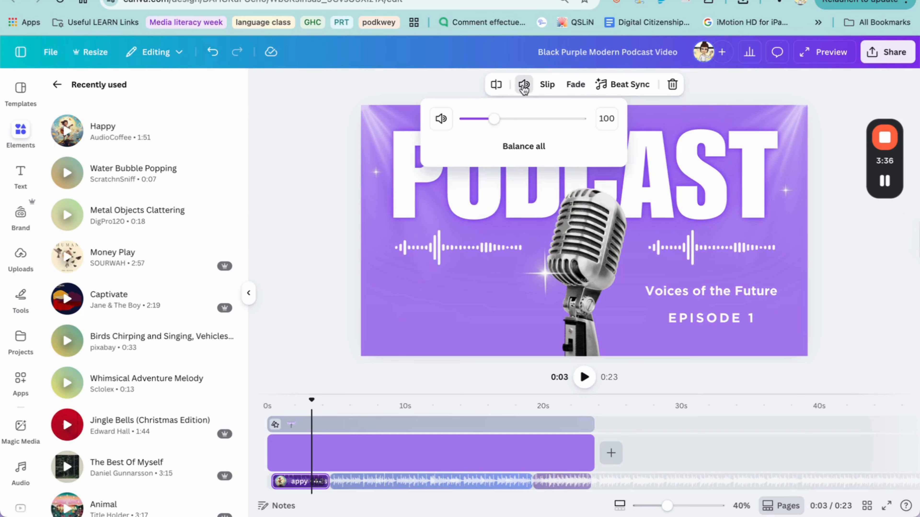
drag(494, 123, 467, 125)
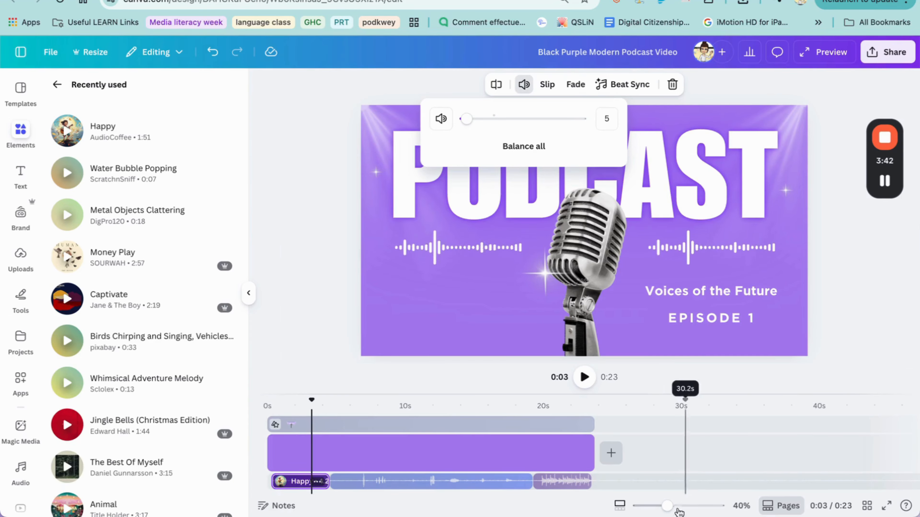
mouse_move(666, 506)
mouse_down()
mouse_move(700, 507)
mouse_move(639, 505)
mouse_move(662, 506)
mouse_up()
- Shrink the canvas to 10%, enlarge and zoom the timeline, then bring up the voice recording's clip menu
click(620, 506)
drag(454, 390, 448, 302)
click(246, 295)
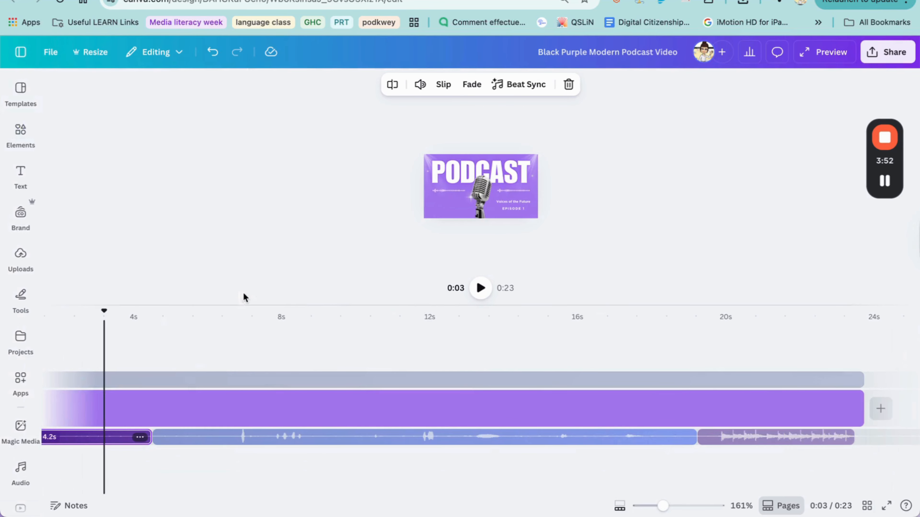
drag(504, 303, 510, 220)
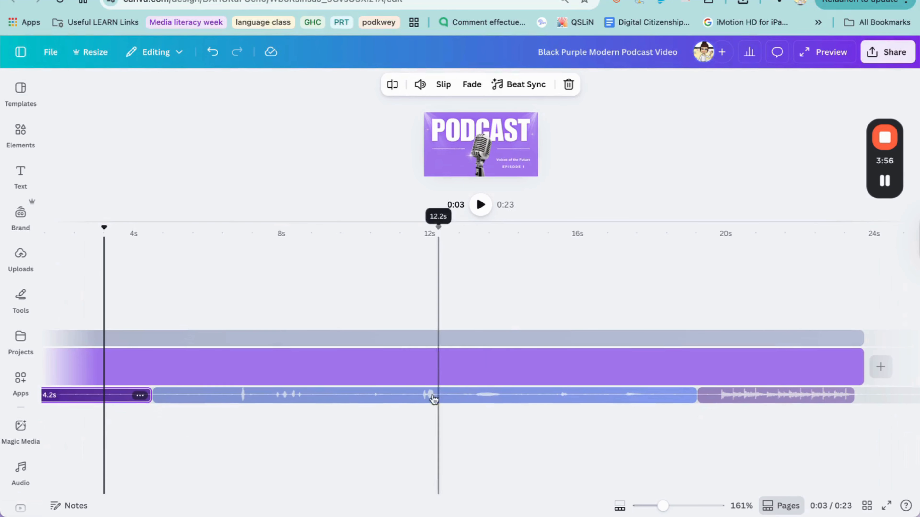
drag(663, 506, 674, 506)
scroll(582, 420, right, 3)
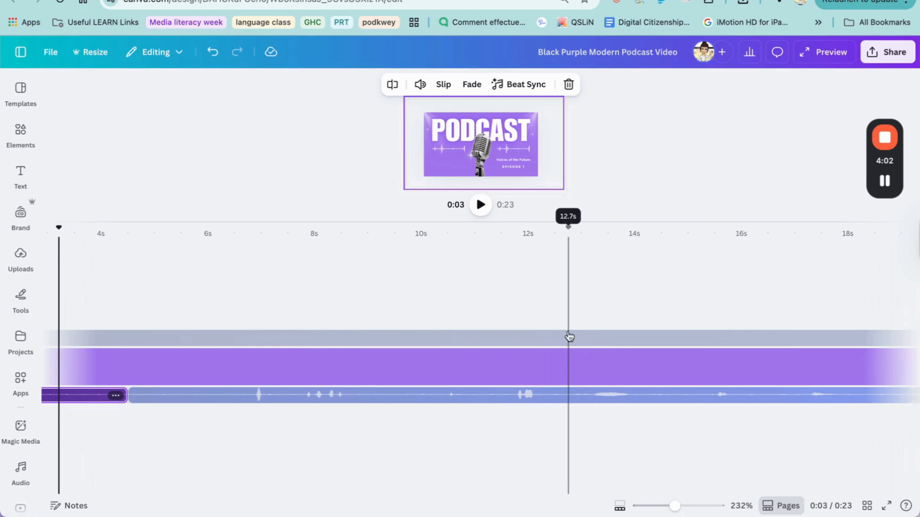
click(569, 401)
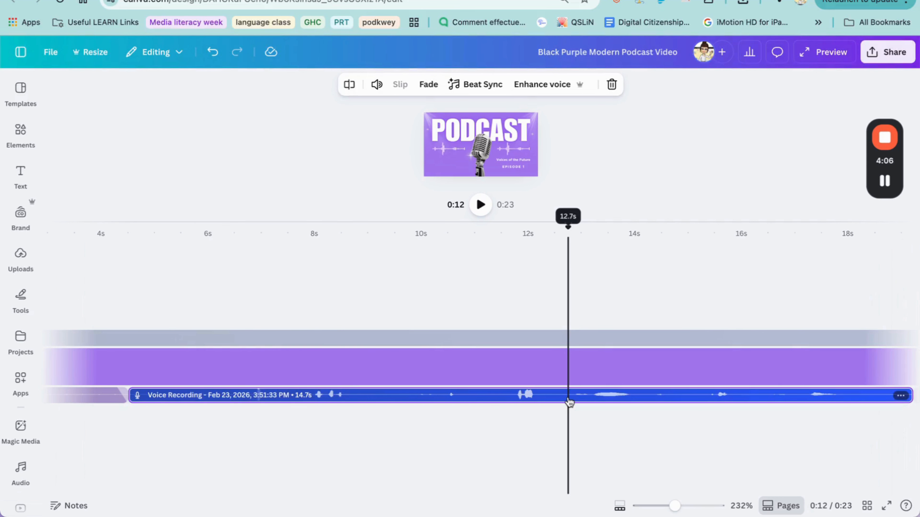
right_click(568, 402)
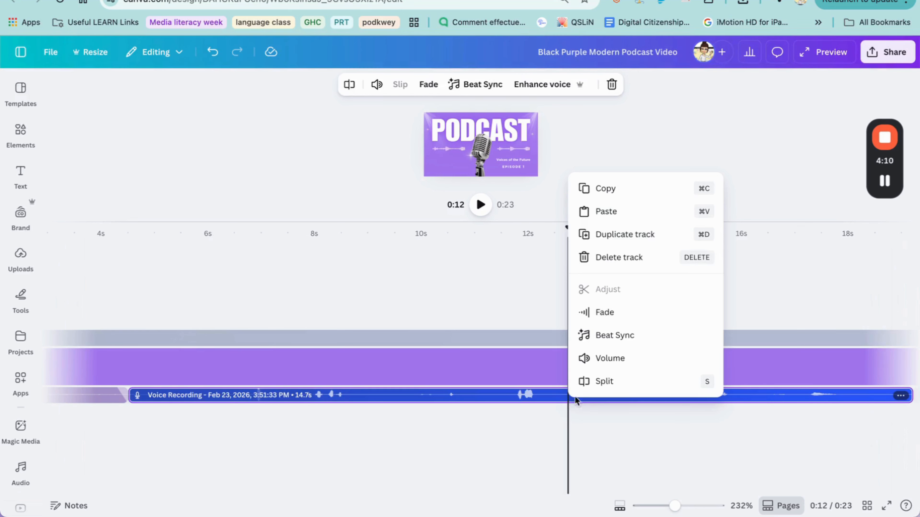
click(586, 424)
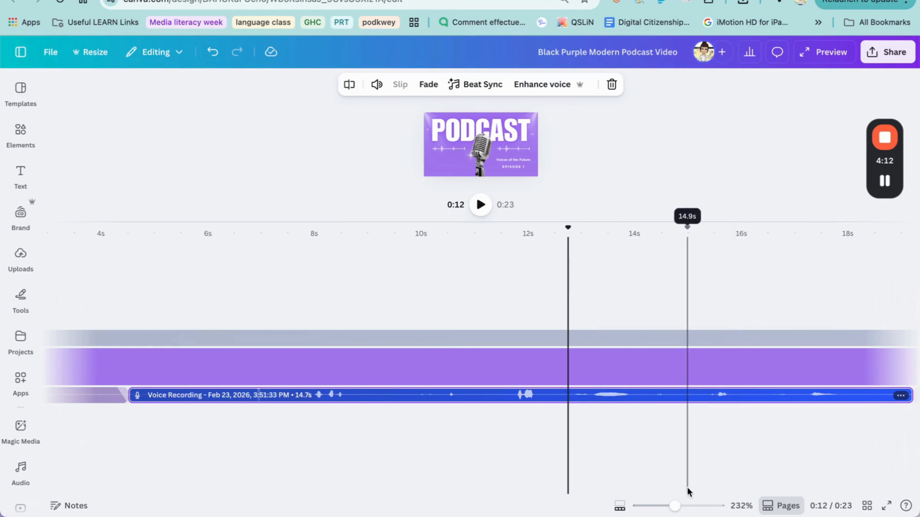
drag(675, 506, 680, 507)
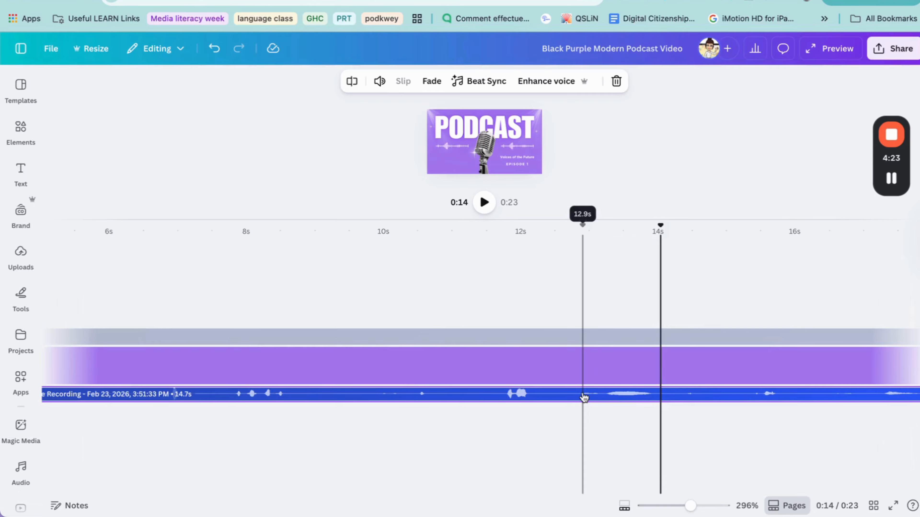
right_click(559, 398)
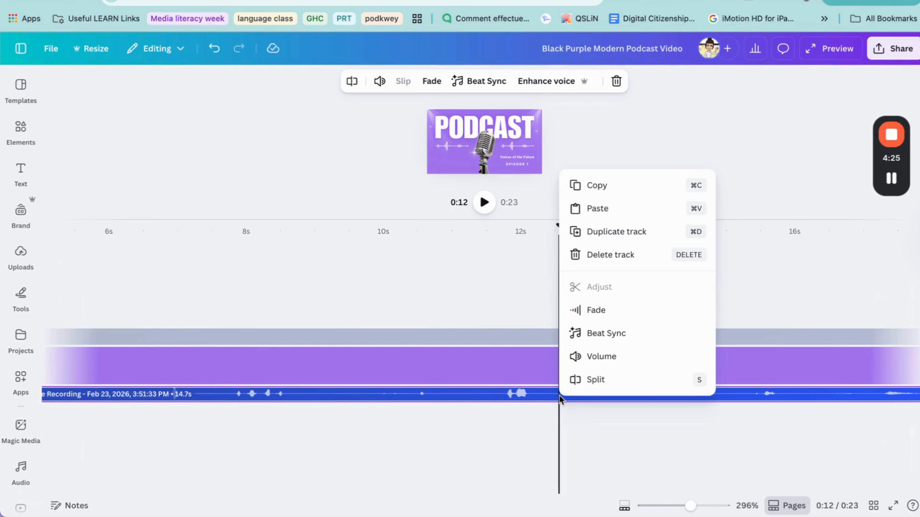
click(583, 388)
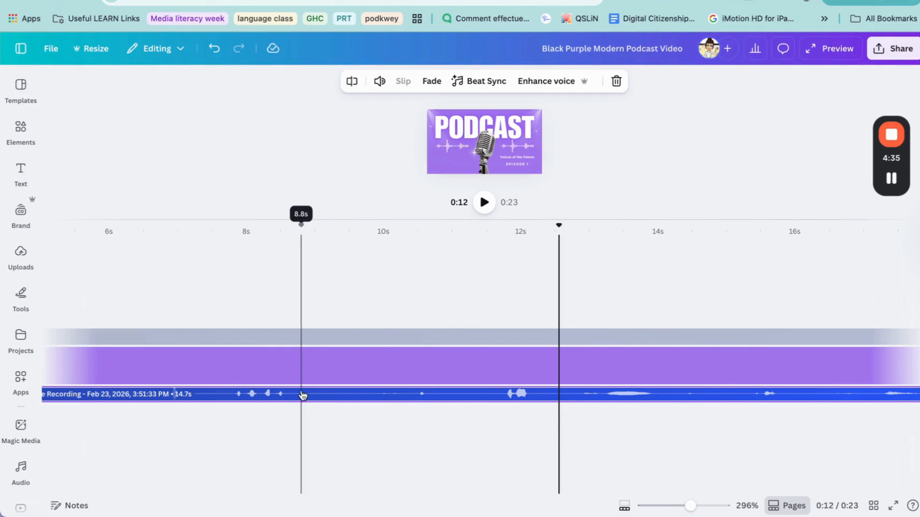
click(402, 398)
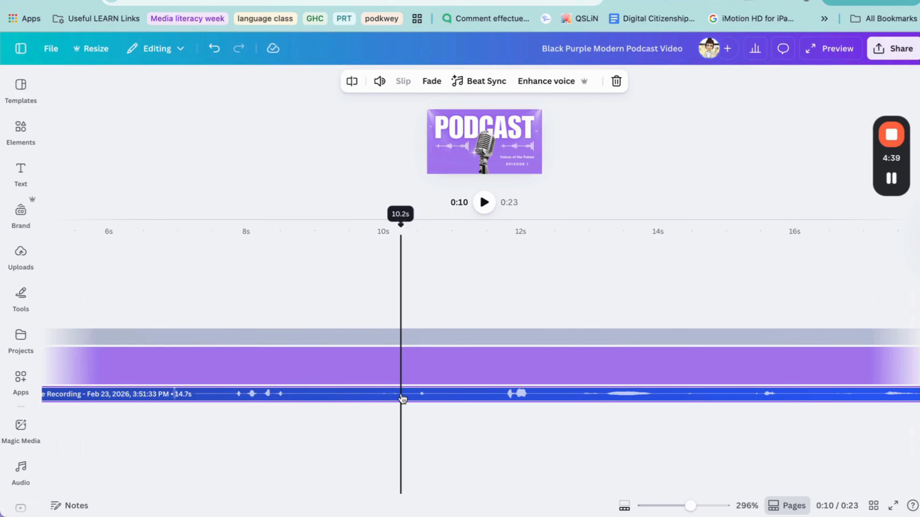
- Split the voice recording at 10.2 s, trim both inner edges, and slide the second piece left
right_click(403, 399)
click(418, 379)
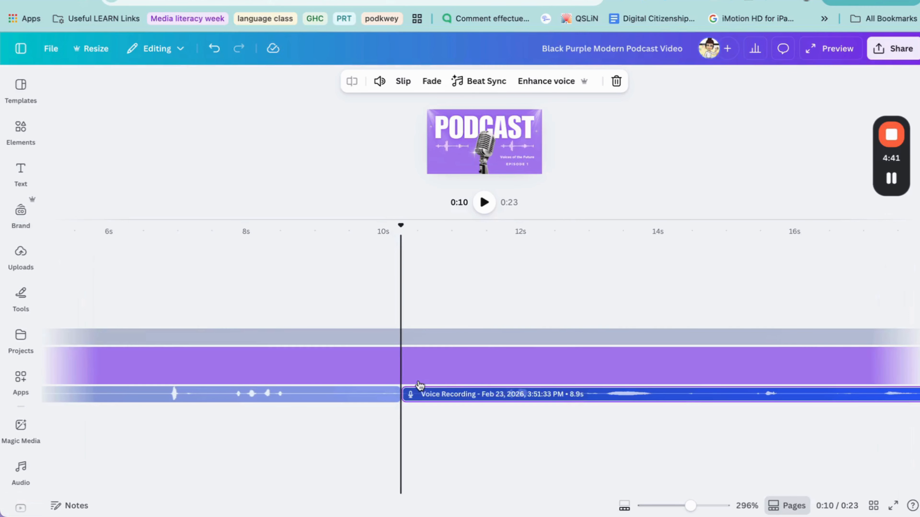
drag(395, 399, 299, 402)
drag(402, 396, 413, 397)
click(452, 442)
drag(486, 398, 375, 402)
drag(689, 509, 665, 507)
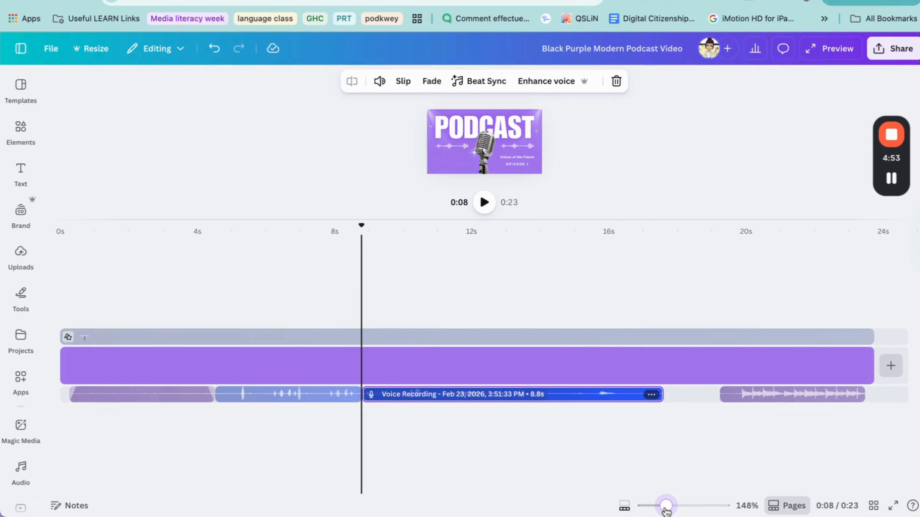
click(777, 394)
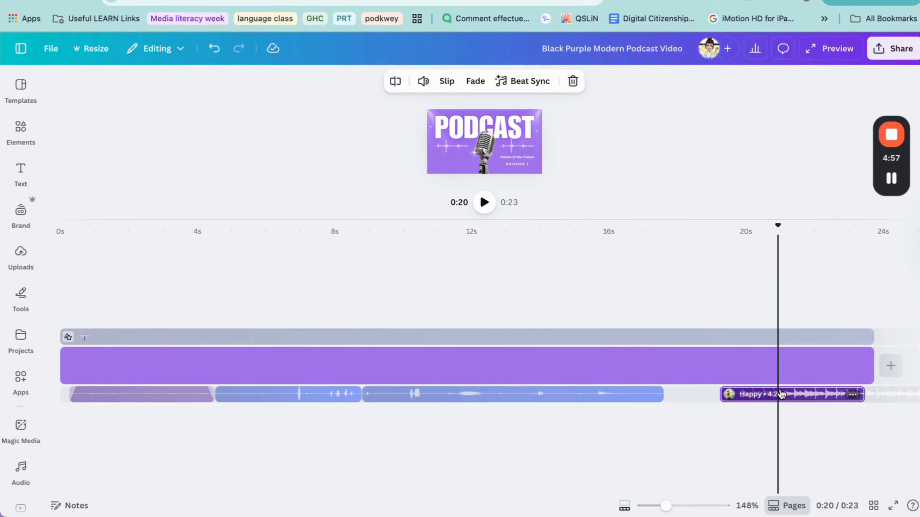
- Move the second voice piece near 10 s, extend its start to 9.8 s, and trim the first piece to meet it
click(697, 396)
click(647, 400)
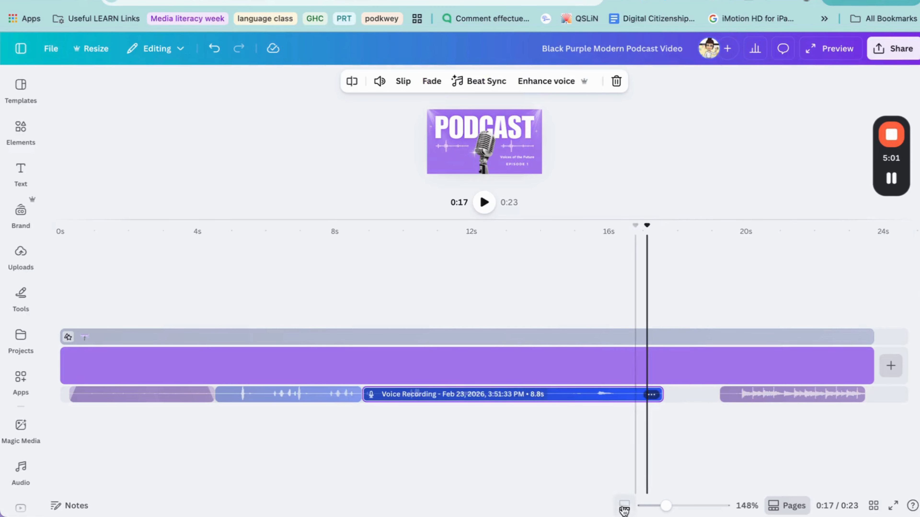
drag(665, 507, 703, 506)
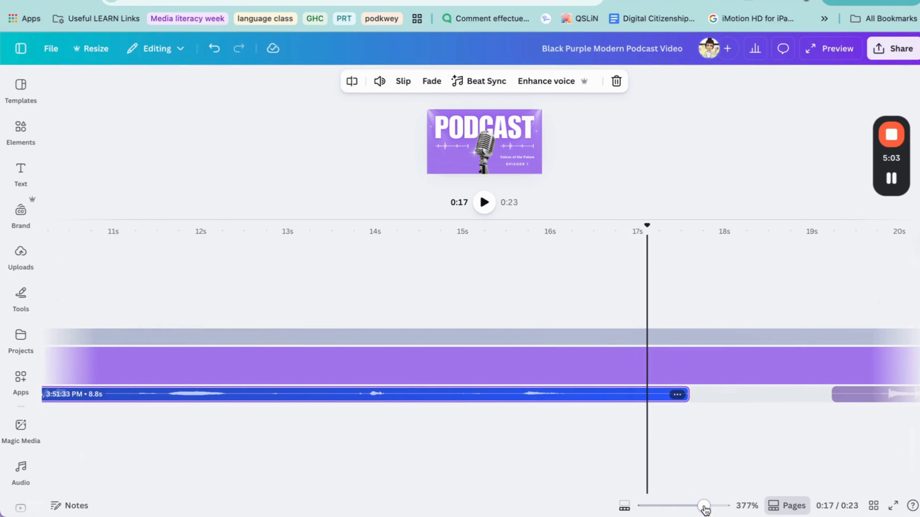
drag(611, 399, 746, 396)
scroll(594, 412, left, 5)
scroll(594, 416, left, 2)
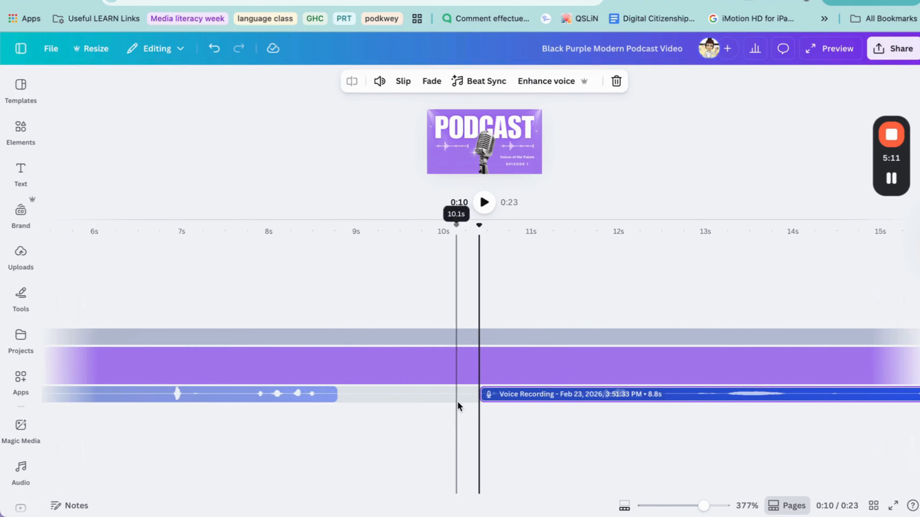
mouse_move(480, 395)
mouse_down()
mouse_move(336, 401)
mouse_move(480, 400)
mouse_up()
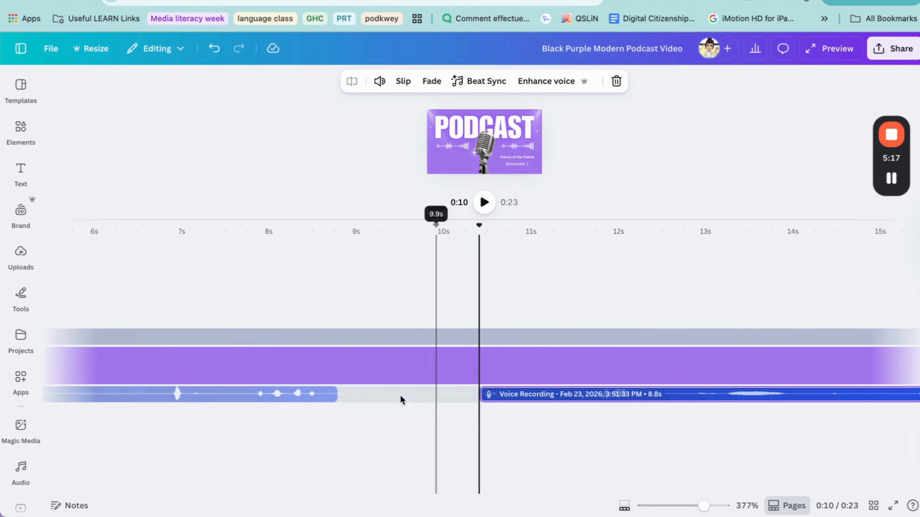
click(332, 396)
drag(351, 396, 434, 396)
drag(703, 506, 665, 510)
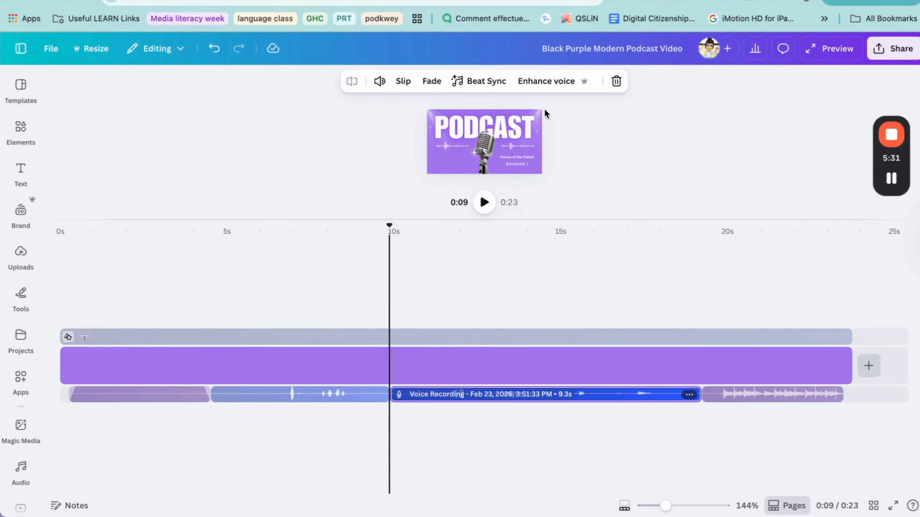
- Apply Enhance voice to the 9.3 s Voice Recording clip and the voice piece before it
click(563, 87)
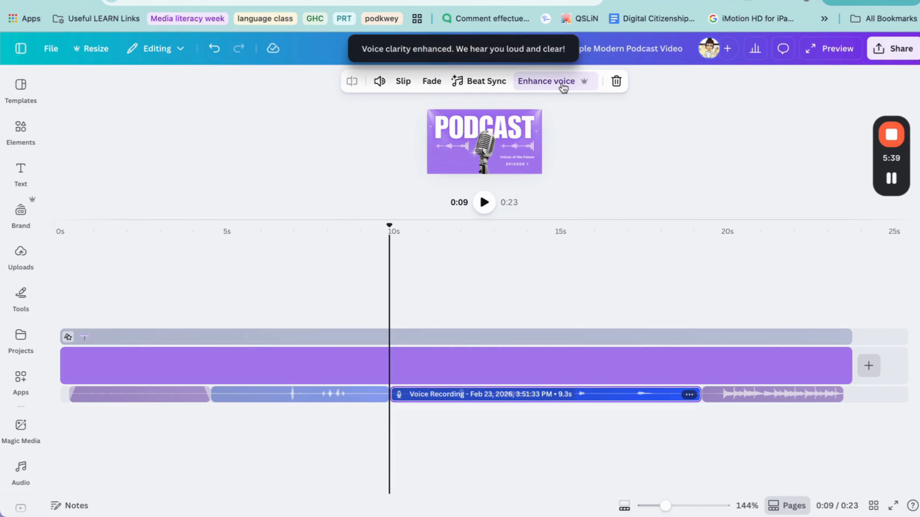
click(350, 395)
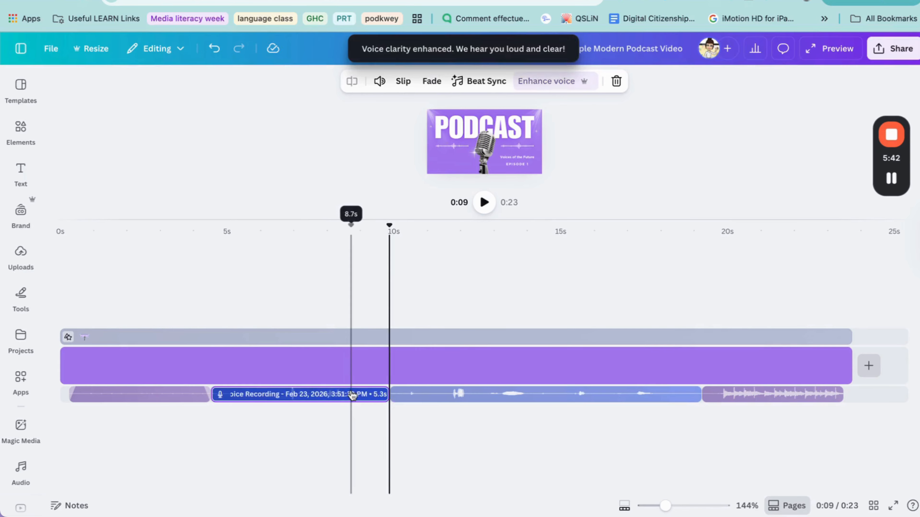
click(537, 81)
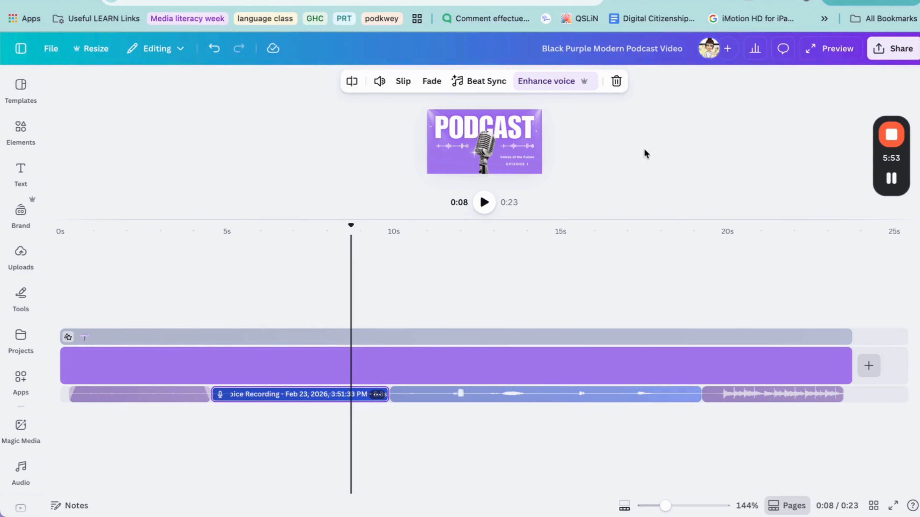
- Give the closing Happy clip a 0.1 s fade in and 0.1 s fade out
click(779, 398)
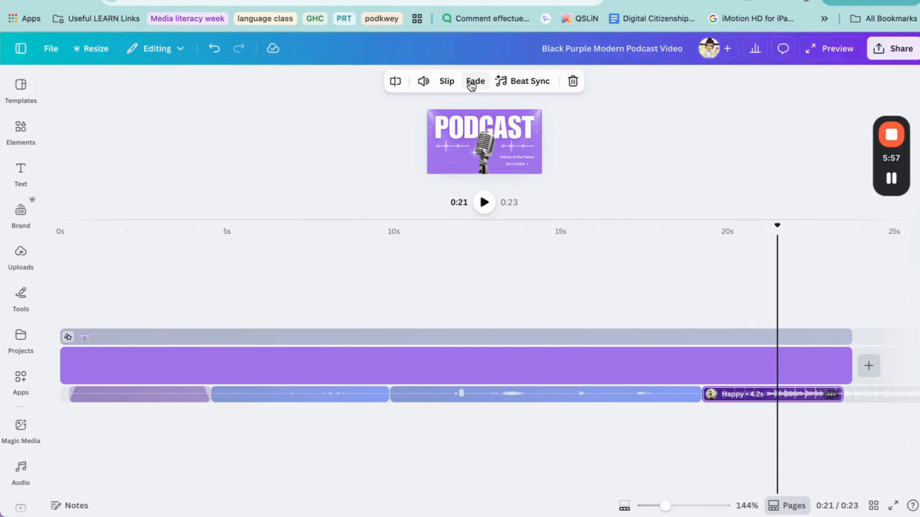
click(470, 86)
drag(388, 127, 393, 127)
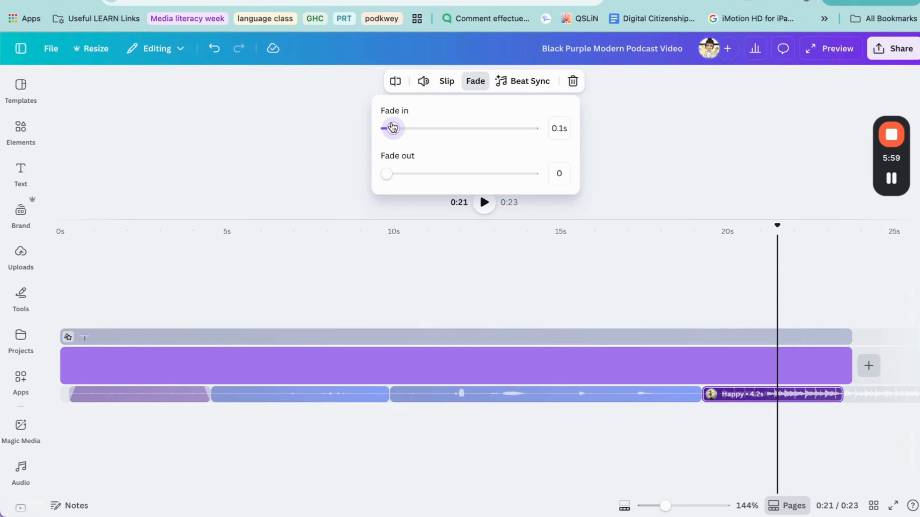
drag(387, 175, 391, 176)
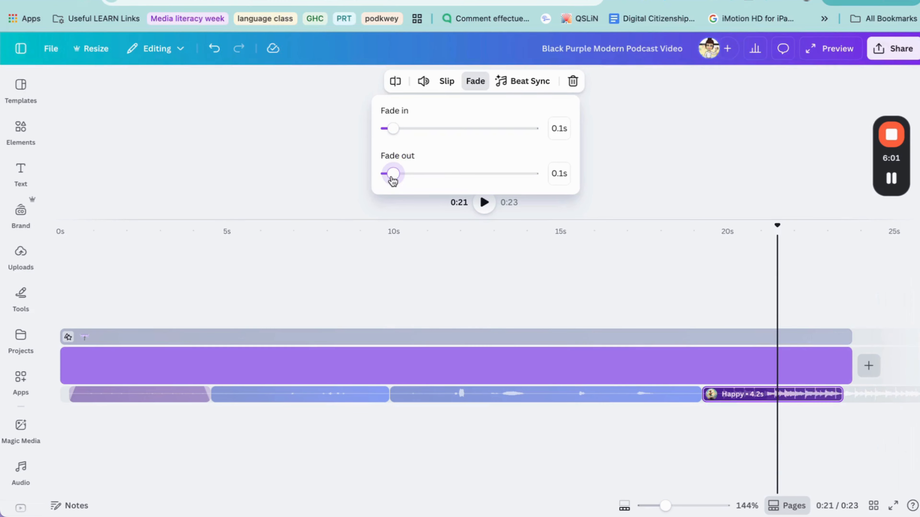
click(772, 166)
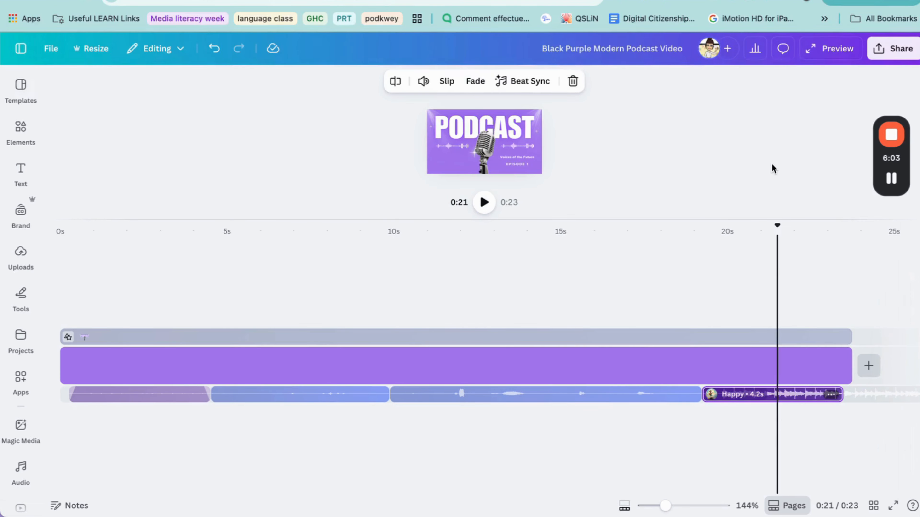
click(771, 163)
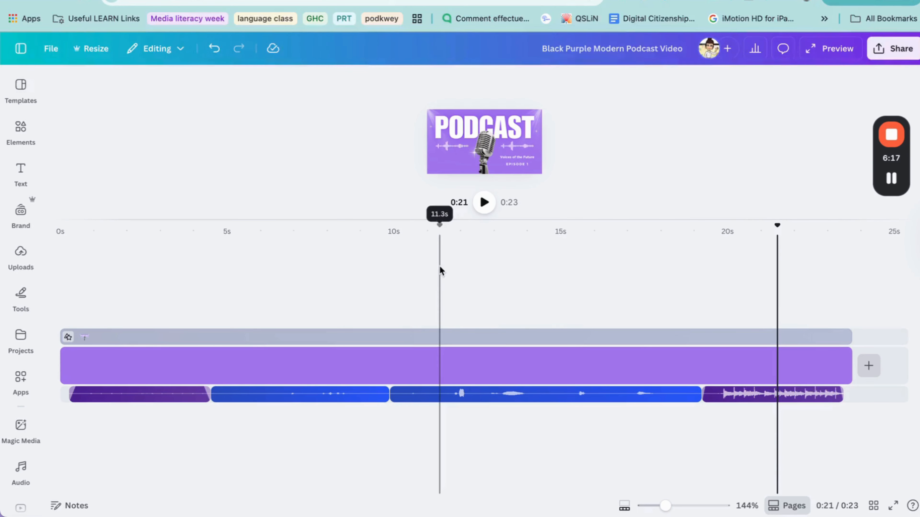
- Lengthen the opening and closing Happy clips to 4.5 seconds each
click(69, 398)
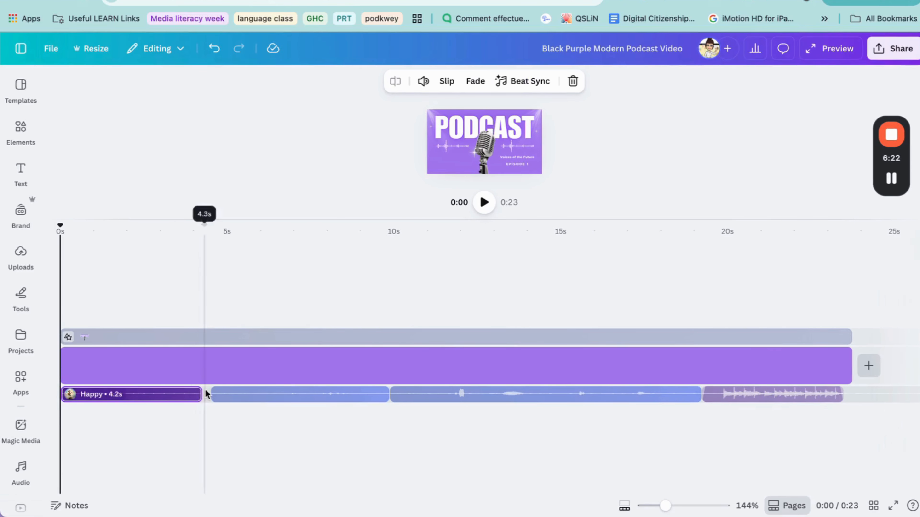
drag(200, 394, 209, 394)
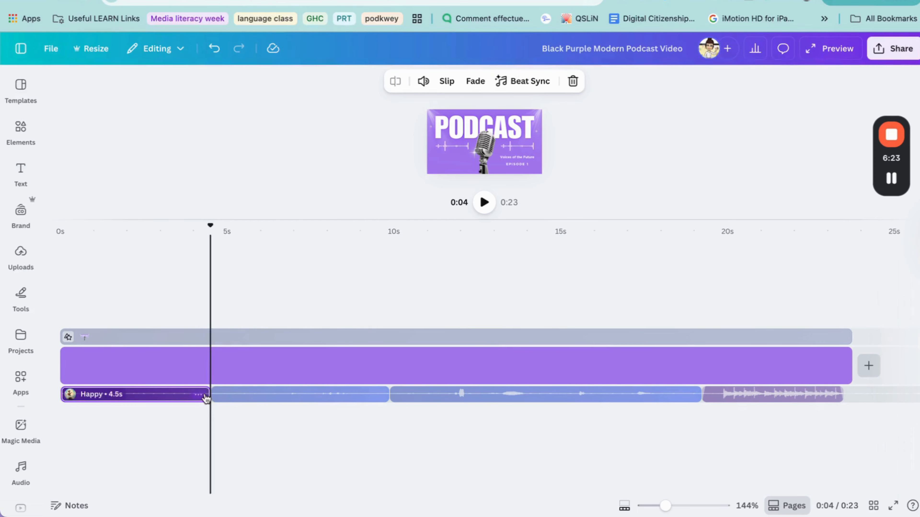
click(329, 458)
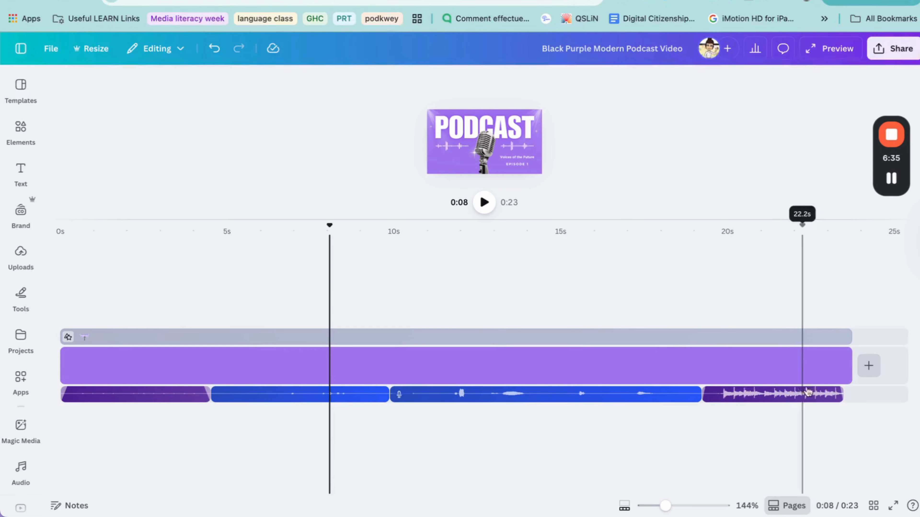
drag(841, 398, 838, 396)
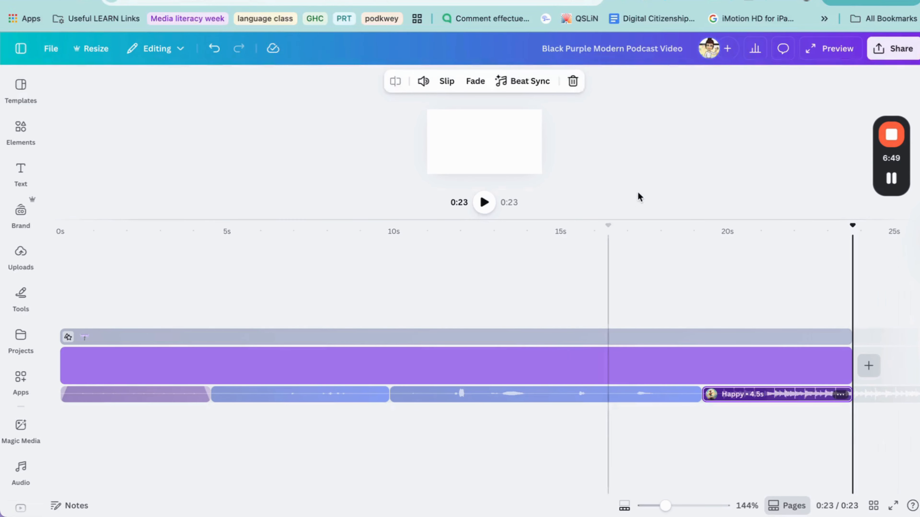
click(645, 178)
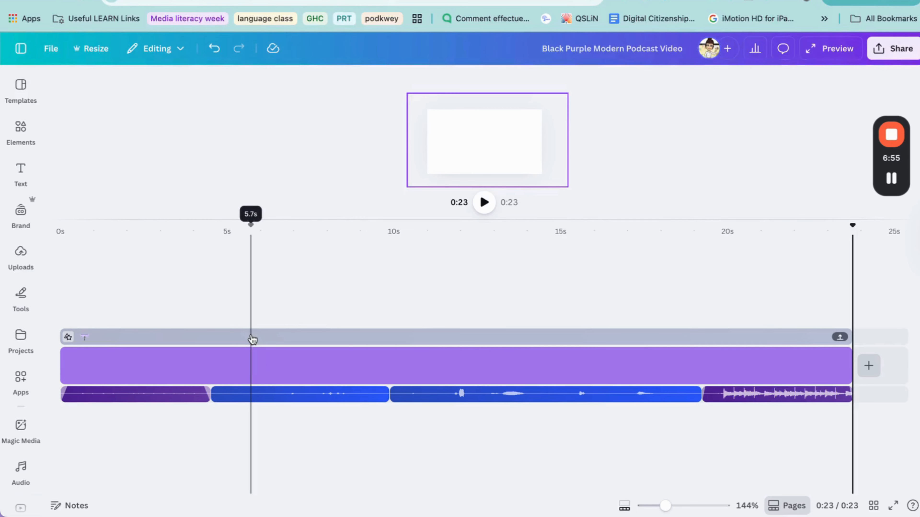
click(252, 338)
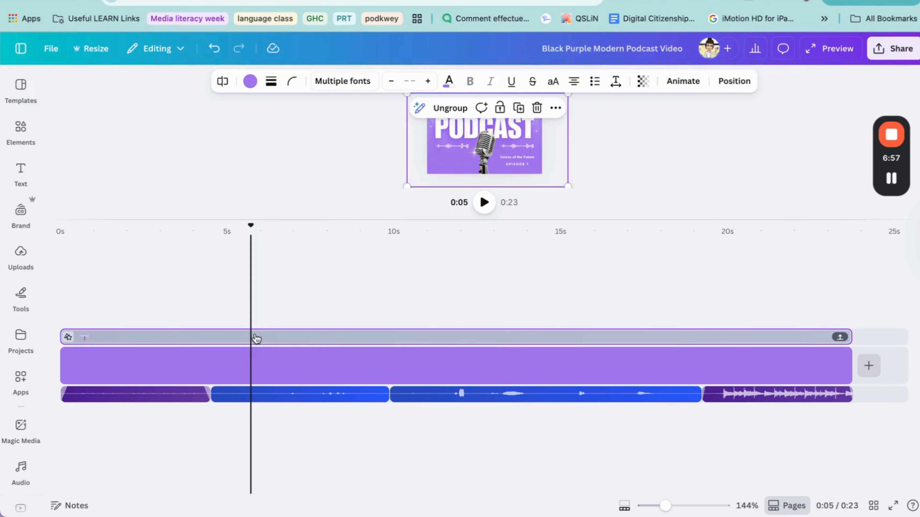
click(310, 160)
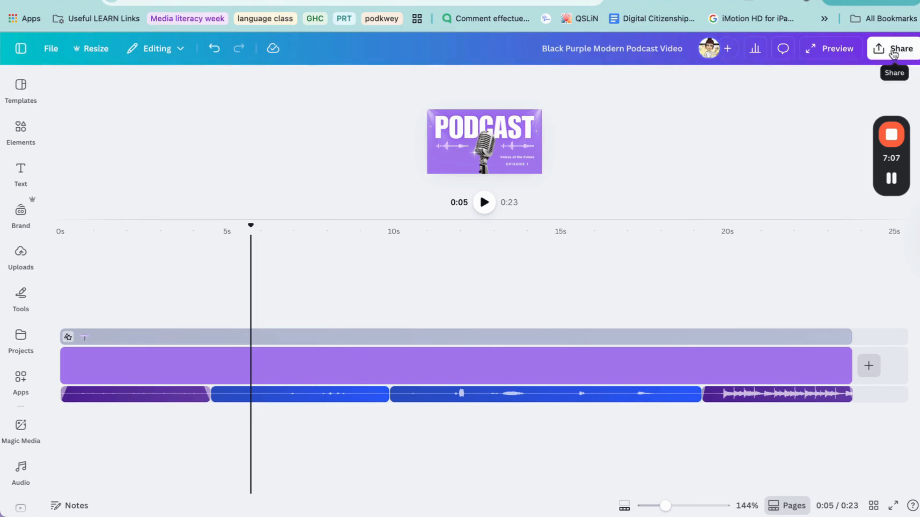
- Open Share, check the access levels, and view the MP4 1080p download settings before going back
click(893, 50)
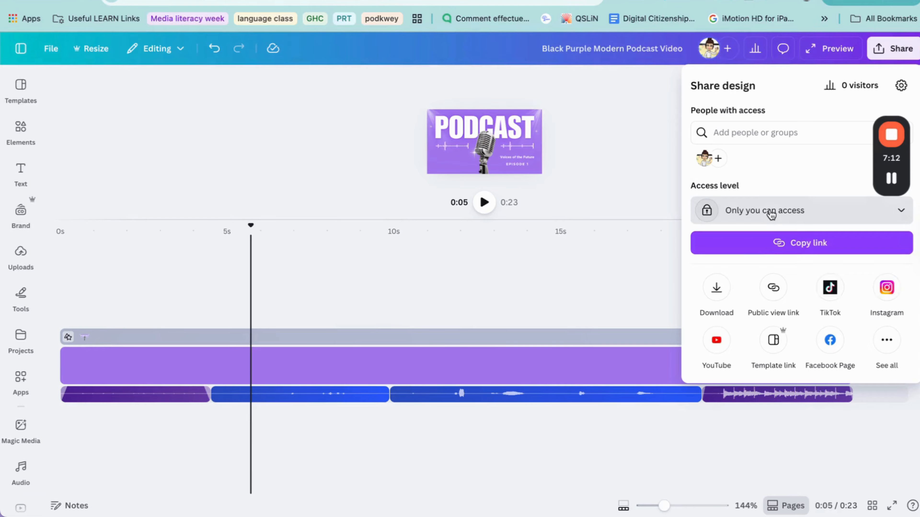
click(770, 214)
click(776, 213)
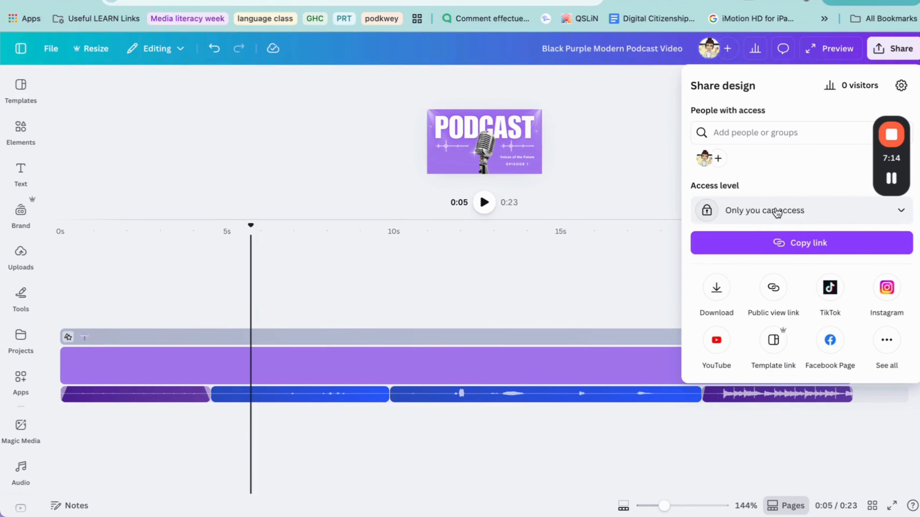
click(716, 288)
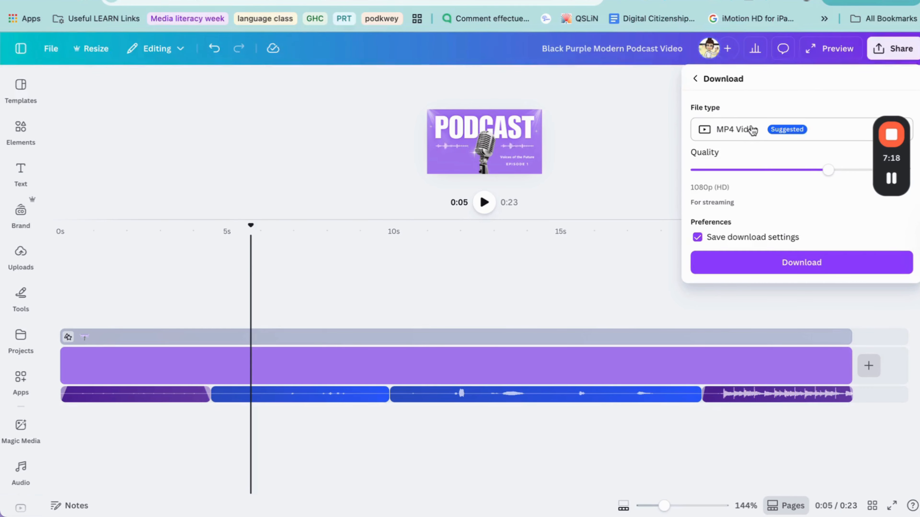
click(695, 79)
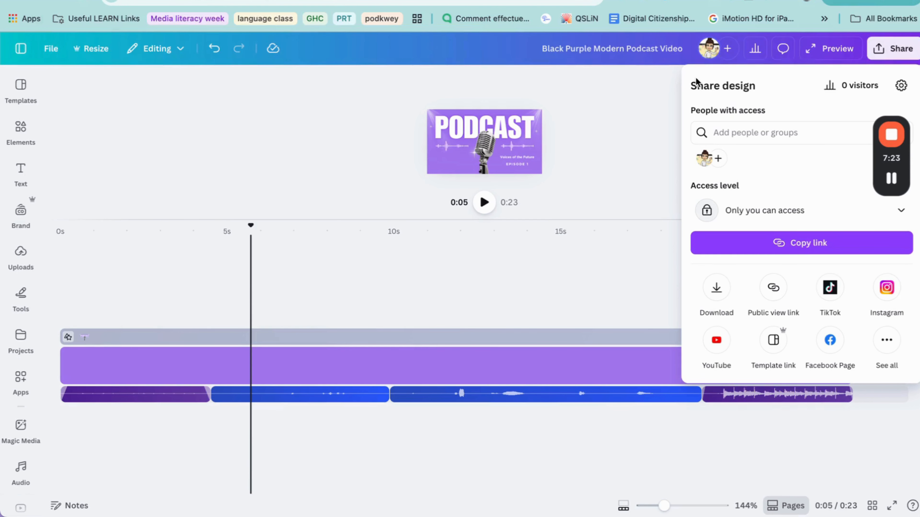